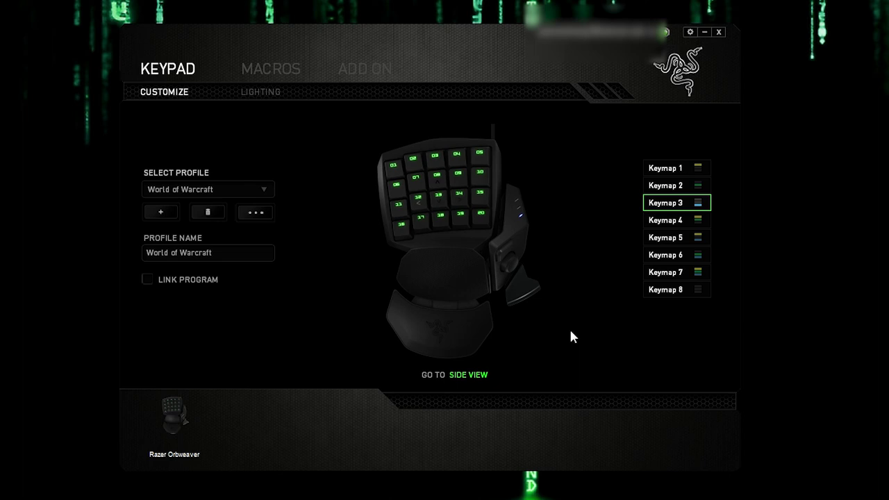
Show the keypad from the side and open the thumb D-pad's assignment settings
left_click(476, 375)
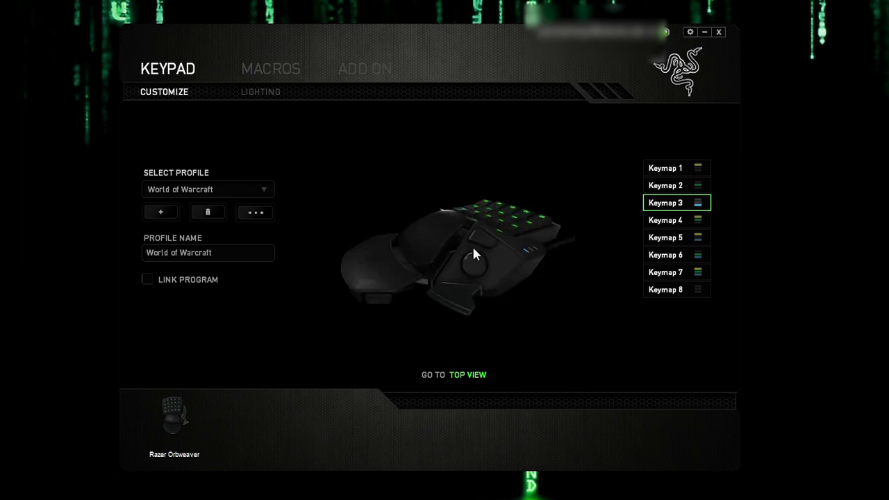
mouse_move(491, 240)
mouse_move(474, 294)
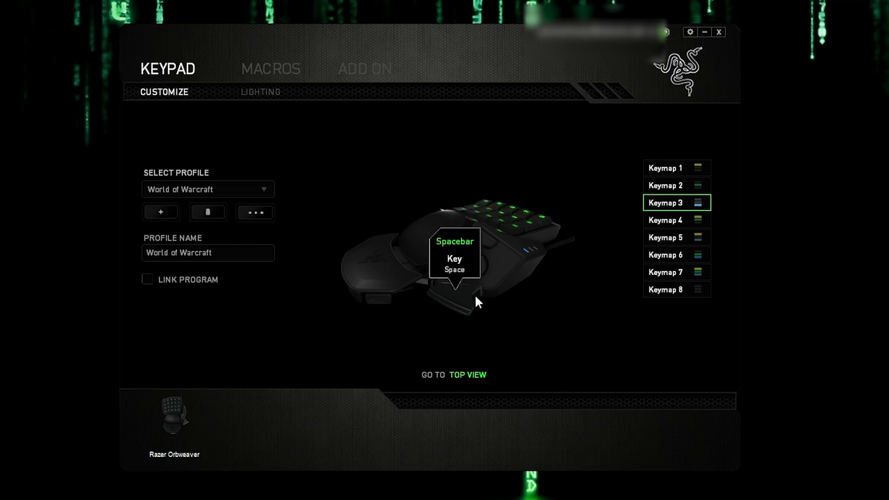
mouse_move(480, 273)
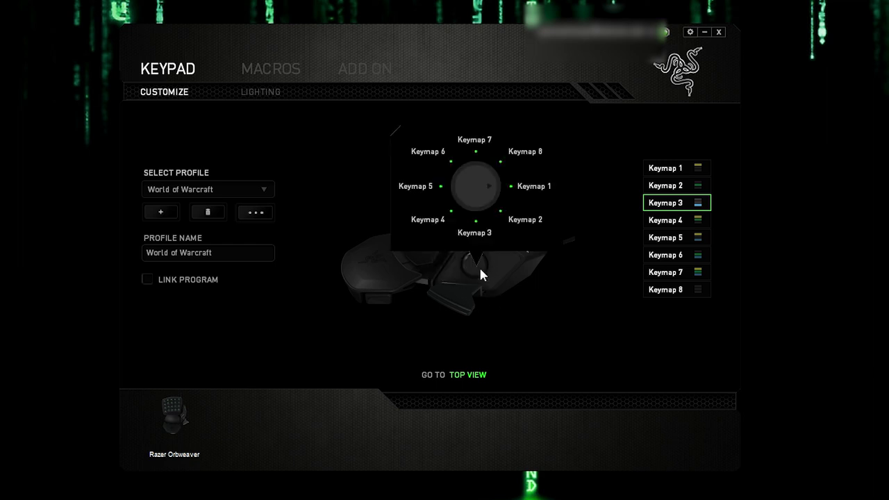
left_click(480, 272)
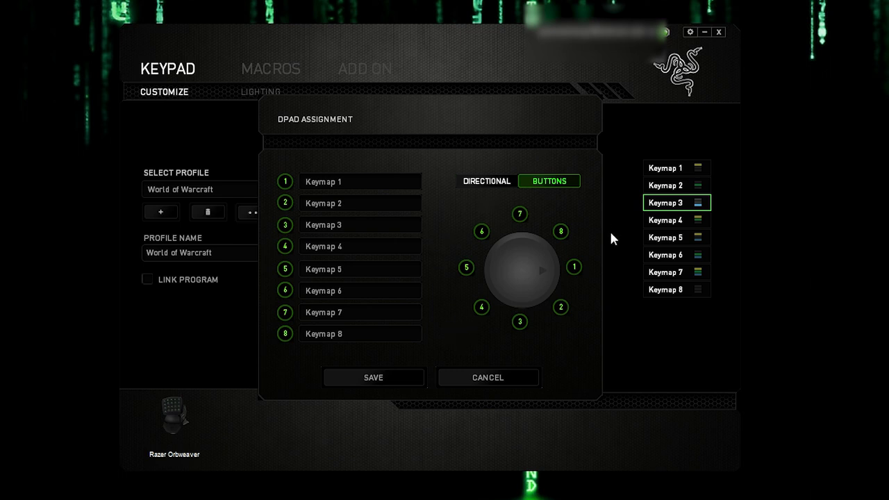
Toggle between Directional and Buttons modes, then inspect and cancel button 7's function types
left_click(494, 185)
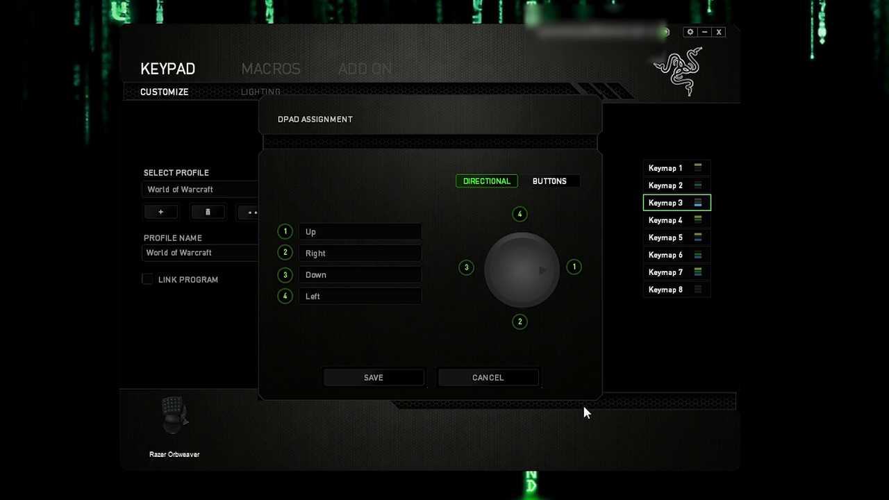
left_click(557, 183)
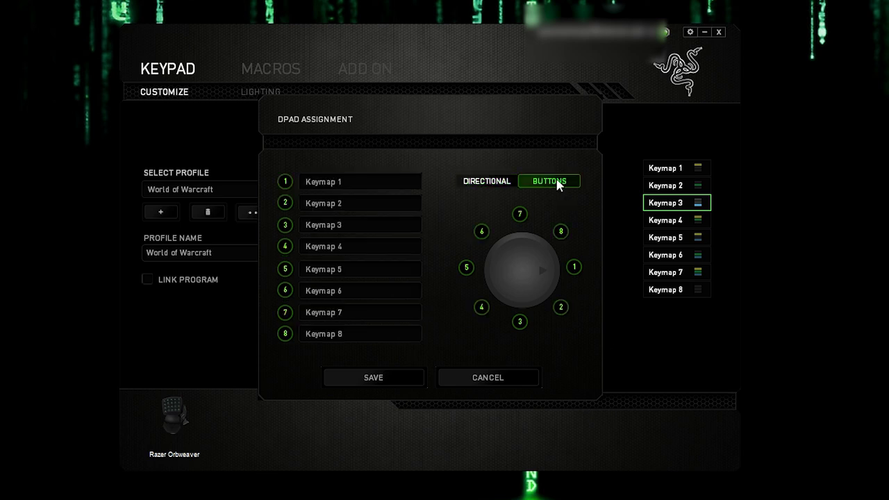
left_click(519, 214)
left_click(517, 135)
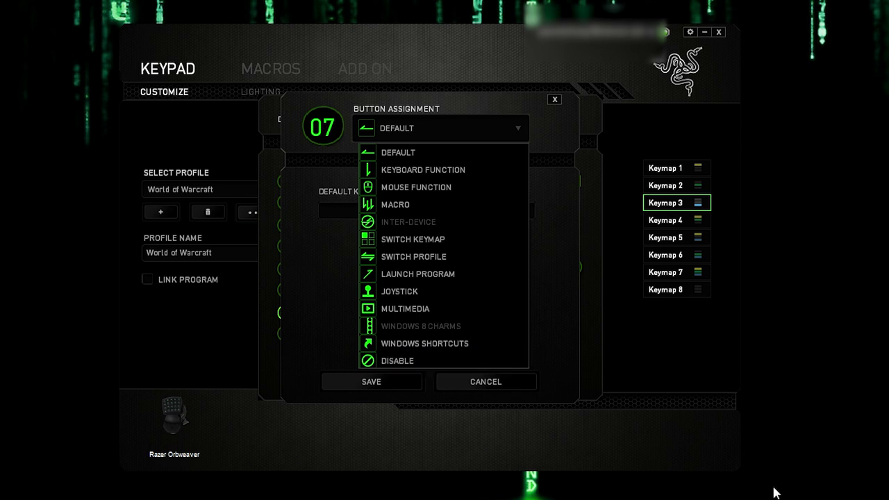
left_click(464, 396)
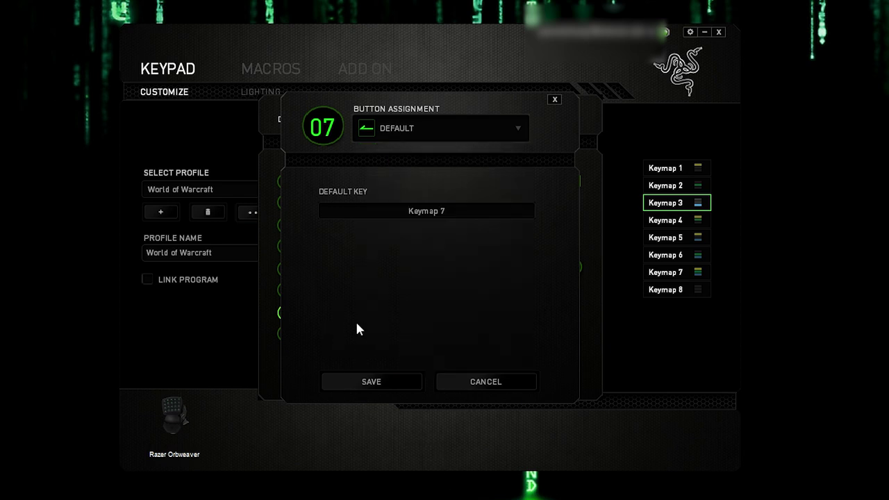
left_click(503, 380)
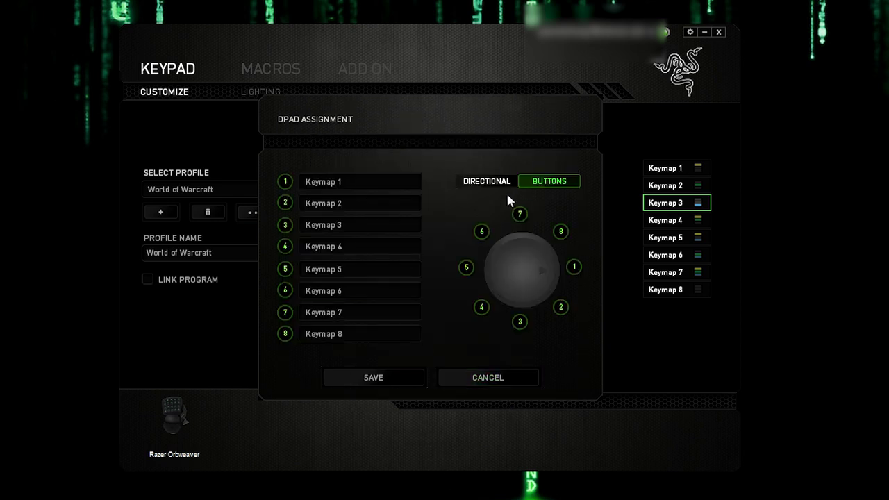
In four-direction mode, inspect the Left direction's function types, then cancel both dialogs unsaved
left_click(490, 184)
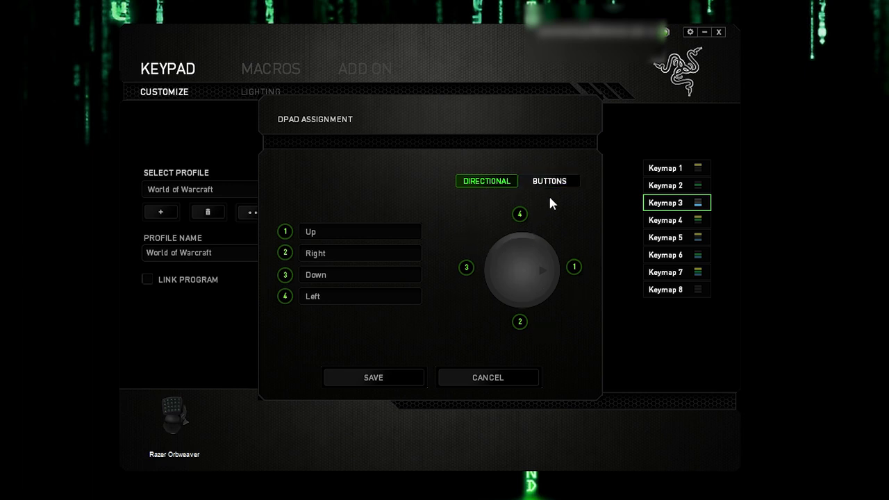
left_click(521, 216)
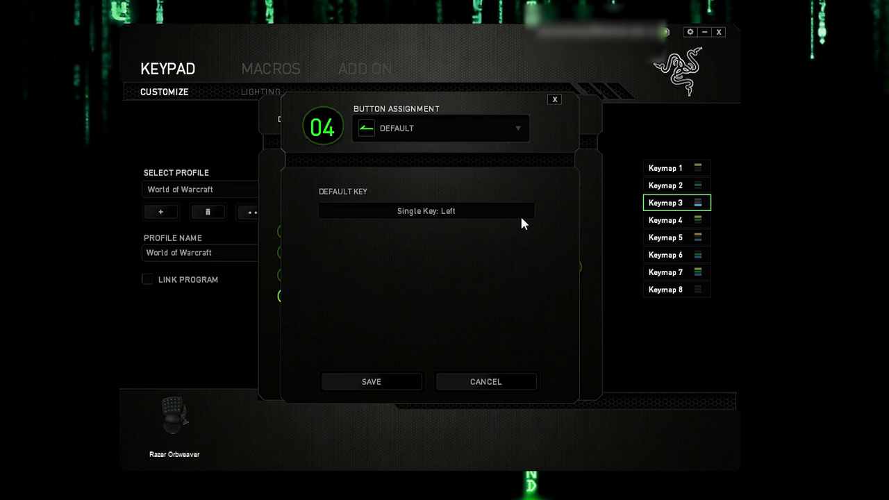
left_click(502, 131)
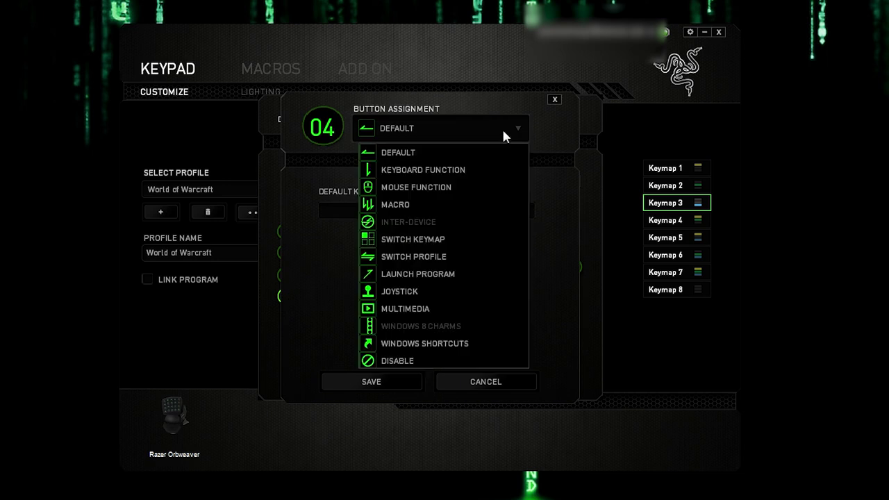
left_click(557, 261)
left_click(496, 388)
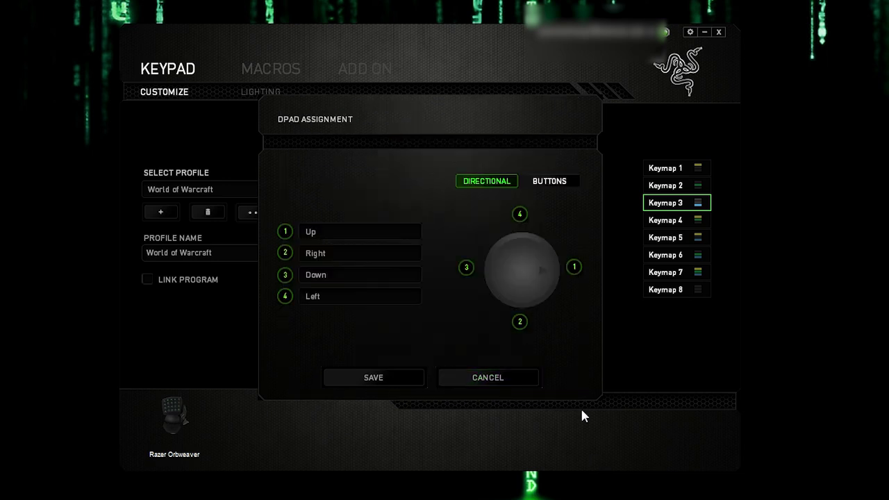
left_click(494, 382)
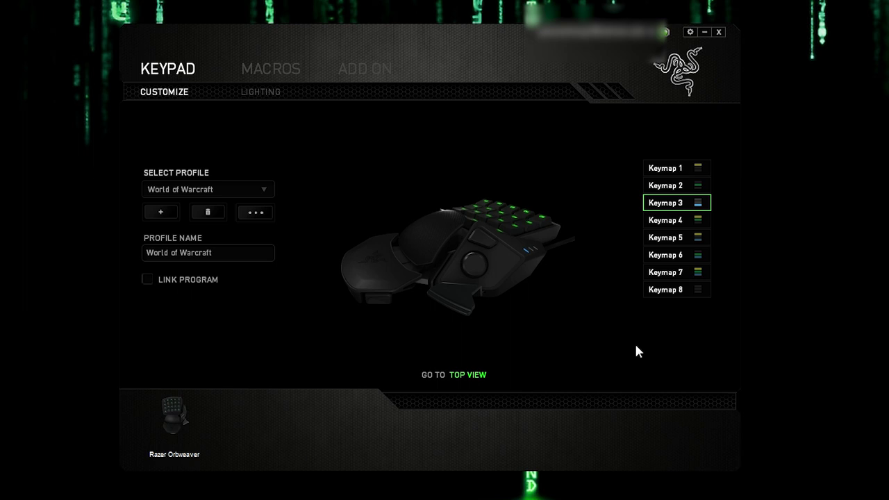
Return to the top view and cycle through Keymaps 1 to 8, ending on Keymap 3
left_click(464, 376)
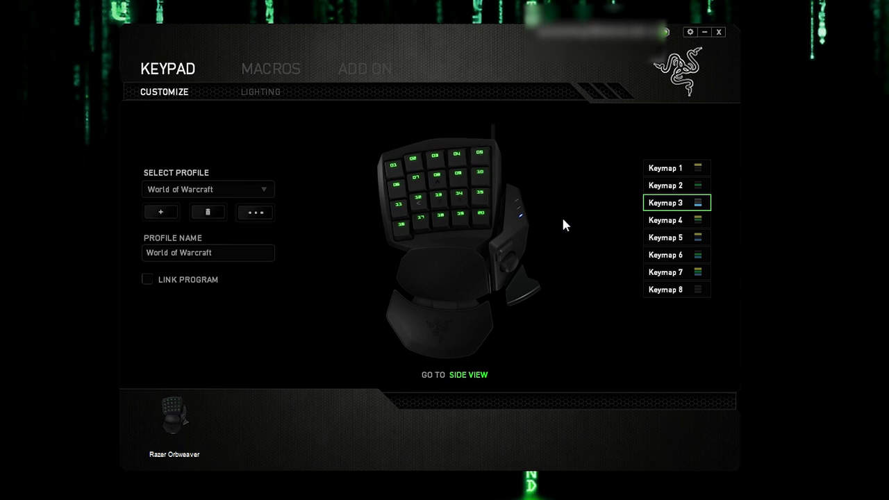
left_click(670, 168)
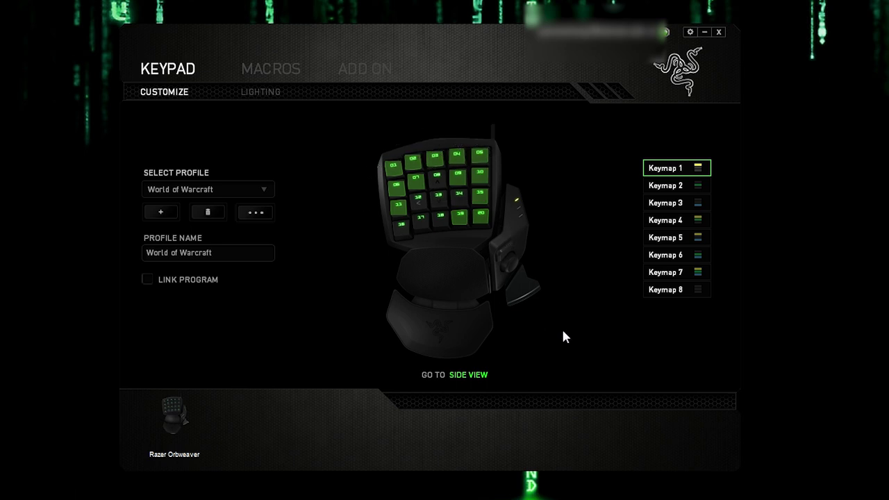
left_click(674, 188)
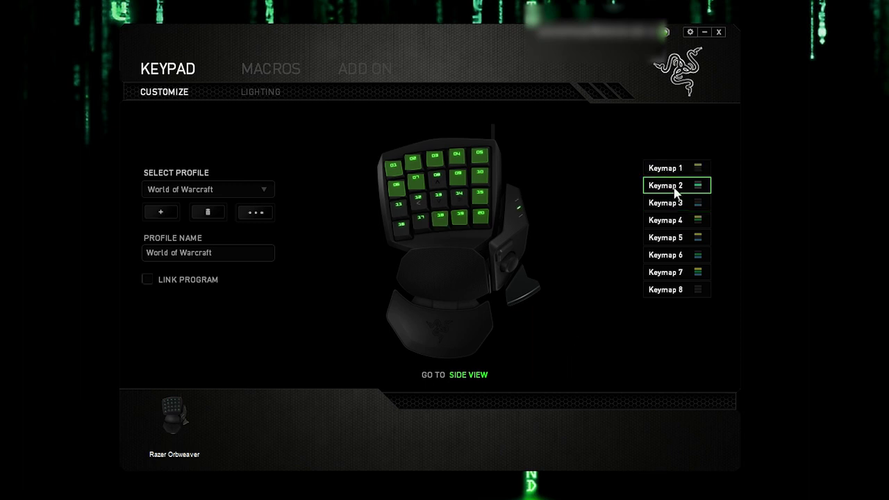
left_click(672, 203)
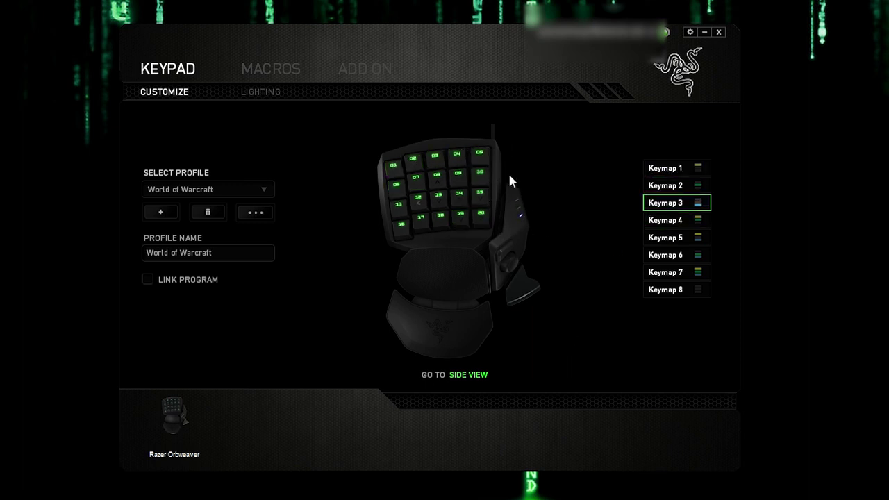
left_click(679, 220)
left_click(679, 238)
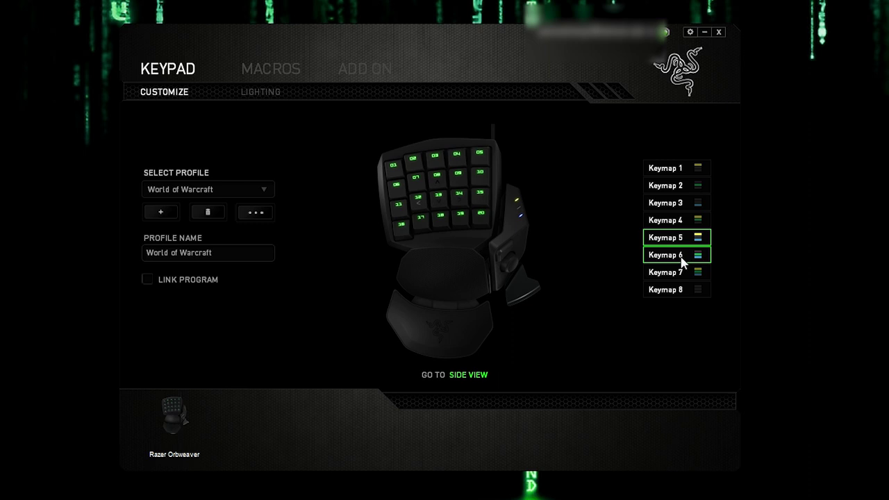
left_click(682, 257)
left_click(684, 273)
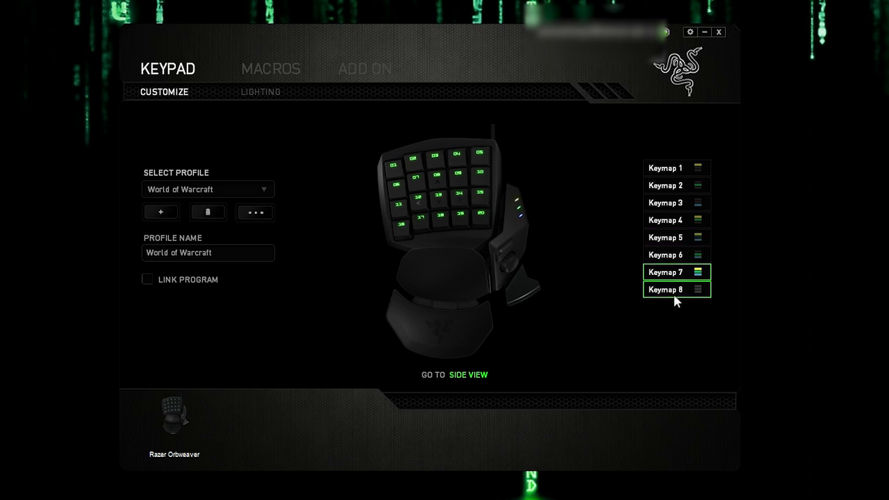
left_click(674, 290)
left_click(672, 169)
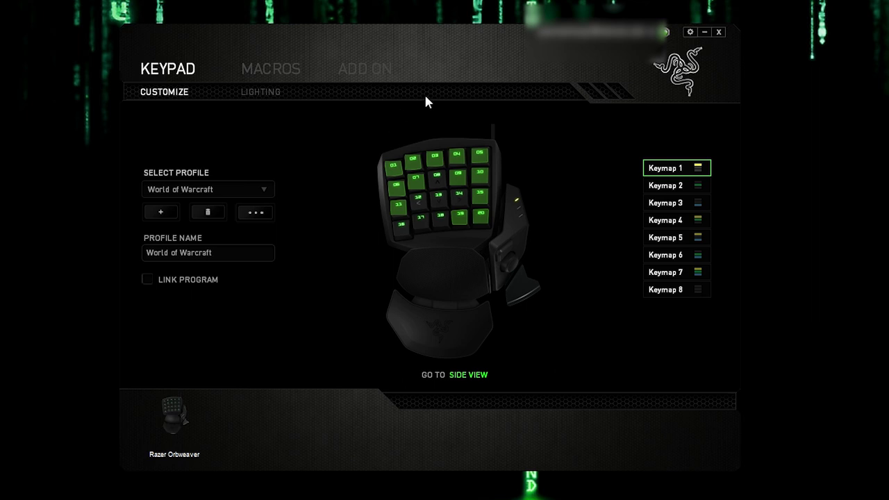
left_click(675, 206)
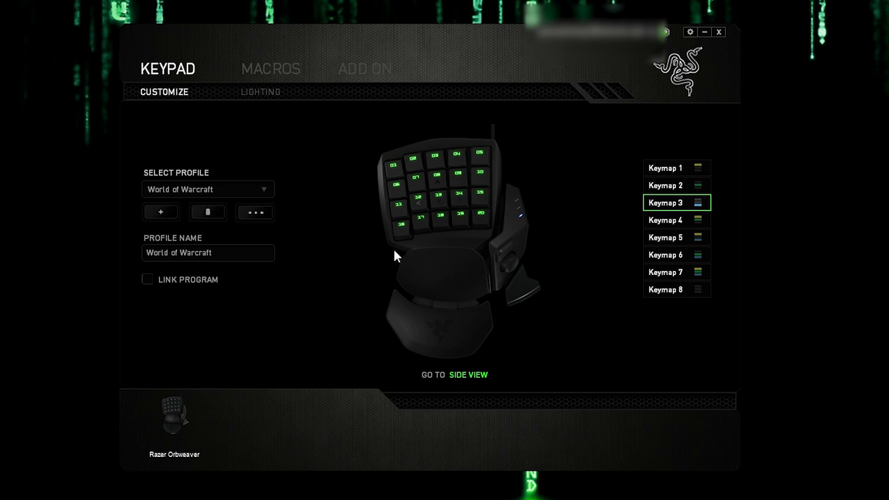
Set key 01's button assignment to Keyboard Function
left_click(398, 166)
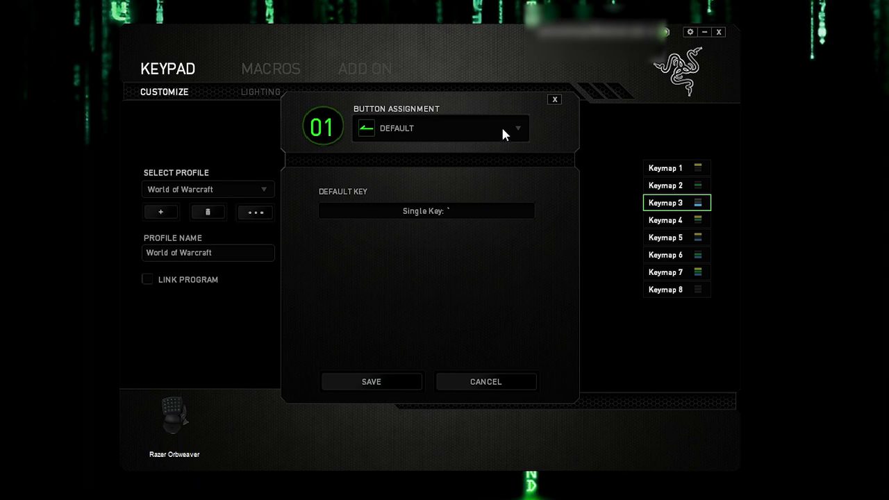
left_click(504, 132)
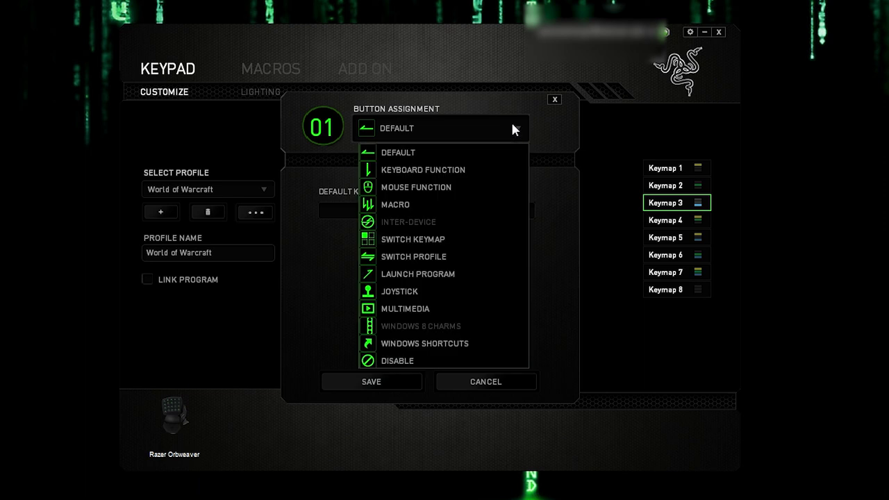
left_click(470, 171)
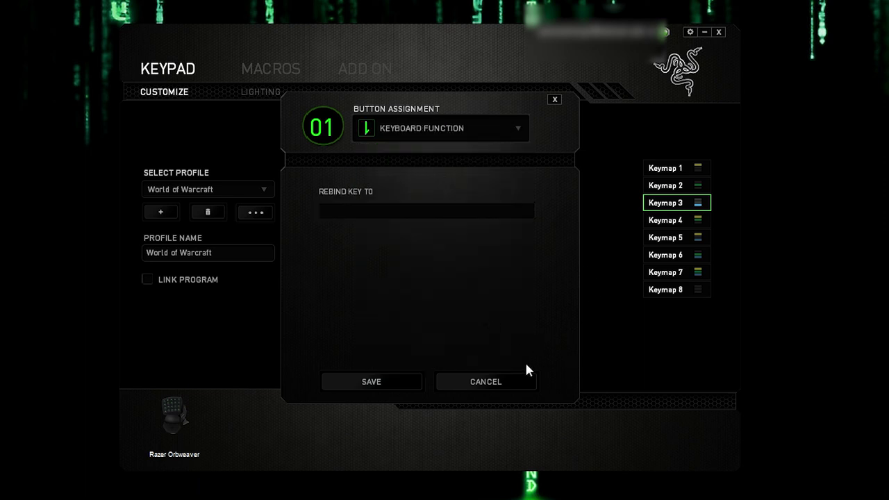
Save key 01 rebound to 0, then replace Notepad's qwerty test line with oooooo
key("0")
left_click(419, 380)
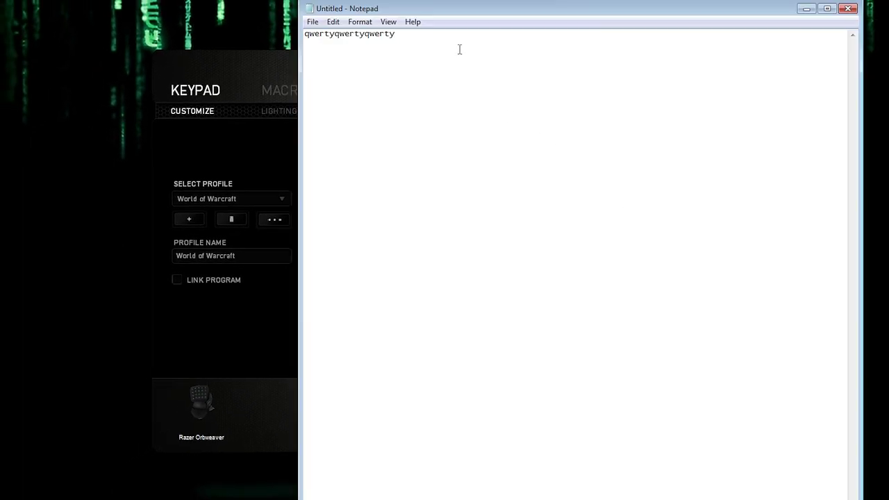
left_click_drag(459, 49, 98, 24)
key("BackSpace")
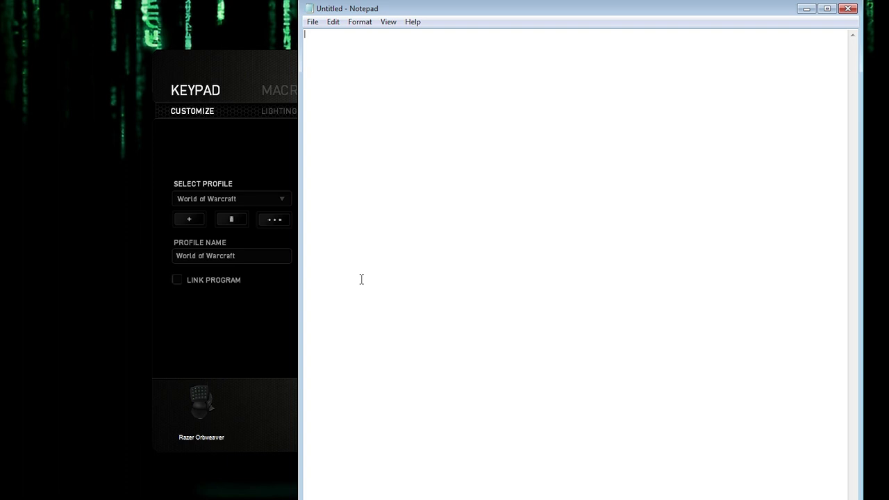
type("oooooo")
Assign key 02 to a new macro and name it qwerty
left_click(244, 334)
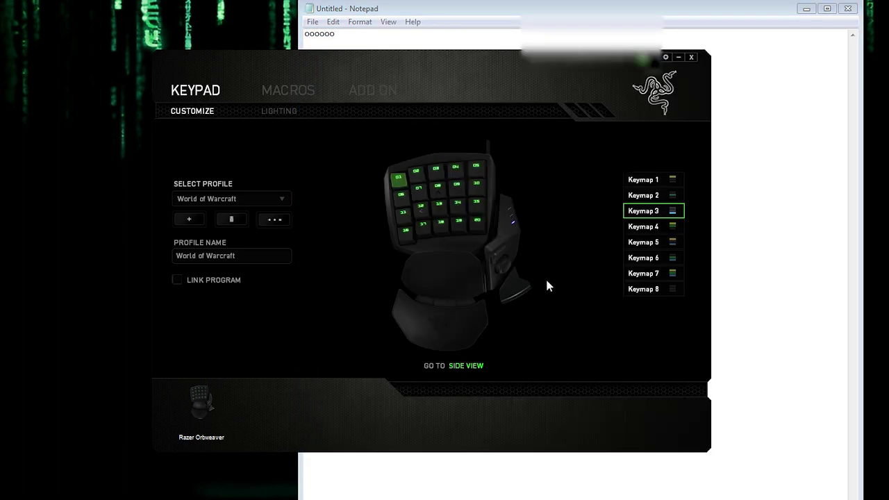
left_click(418, 175)
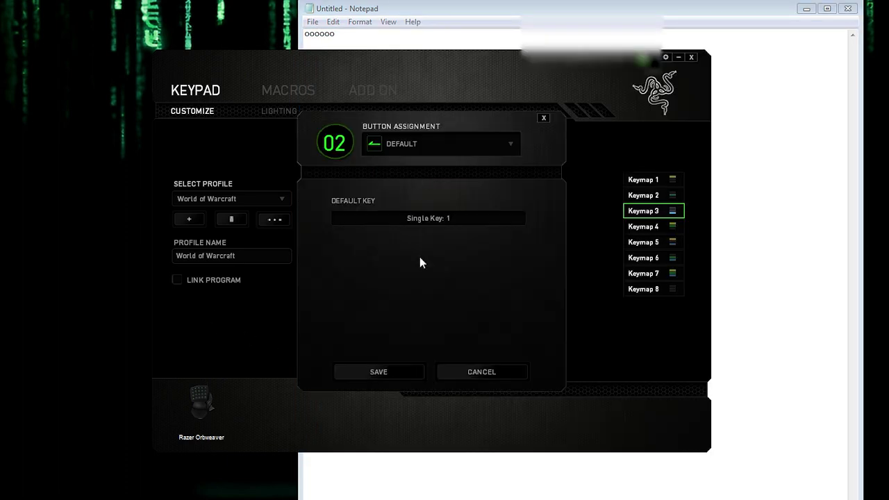
left_click(509, 149)
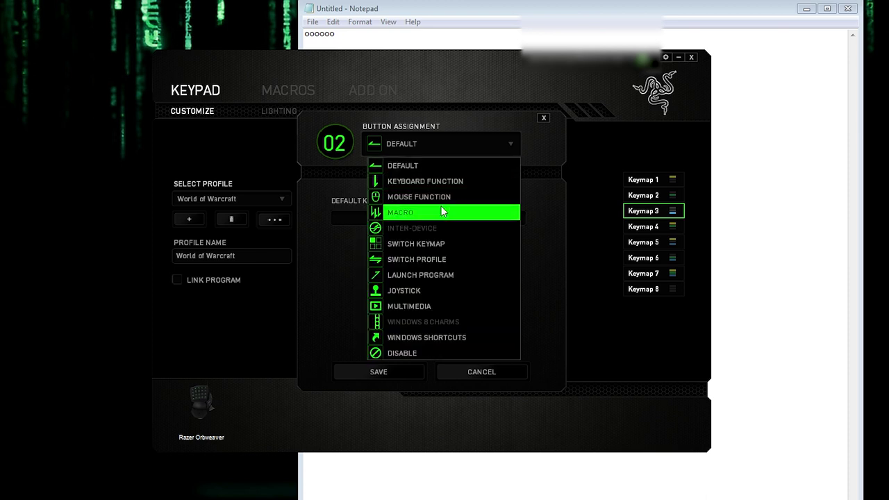
left_click(443, 212)
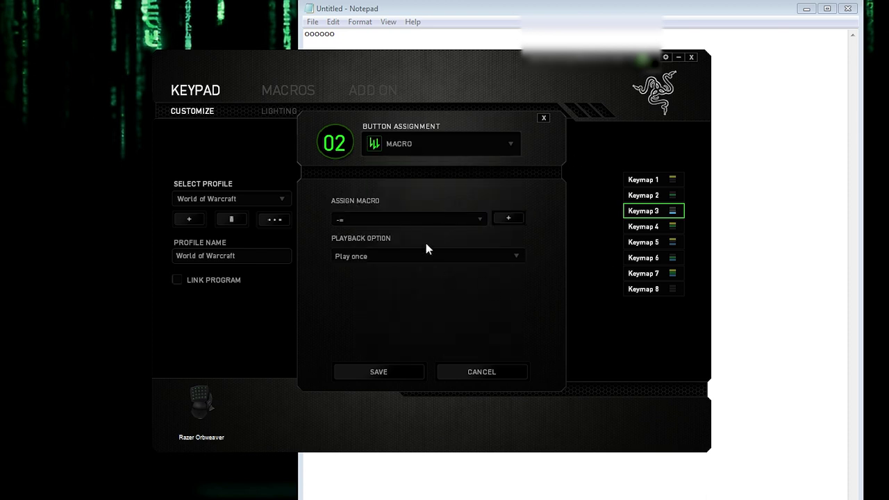
left_click(508, 218)
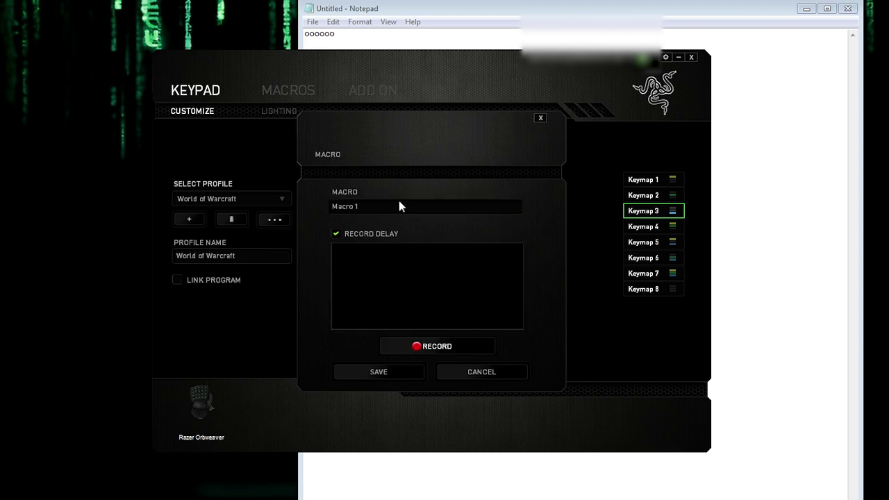
left_click(398, 206)
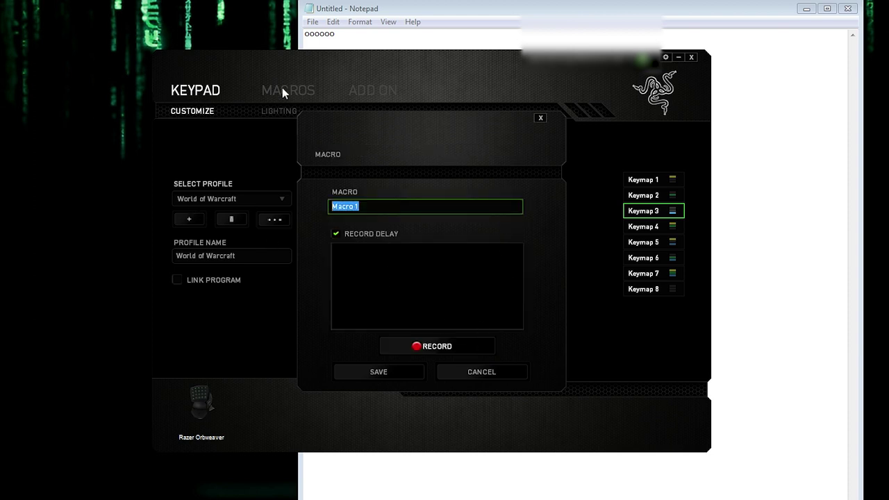
type("qwerty")
Record the keystrokes q, w, e, r, t, y into the macro and save key 02's assignment
left_click(447, 349)
key("q")
key("w")
key("e")
key("r")
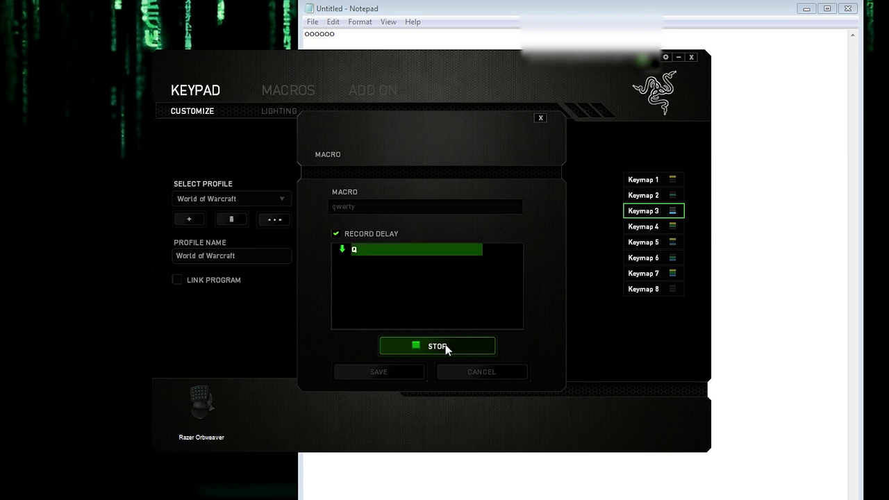
key("t")
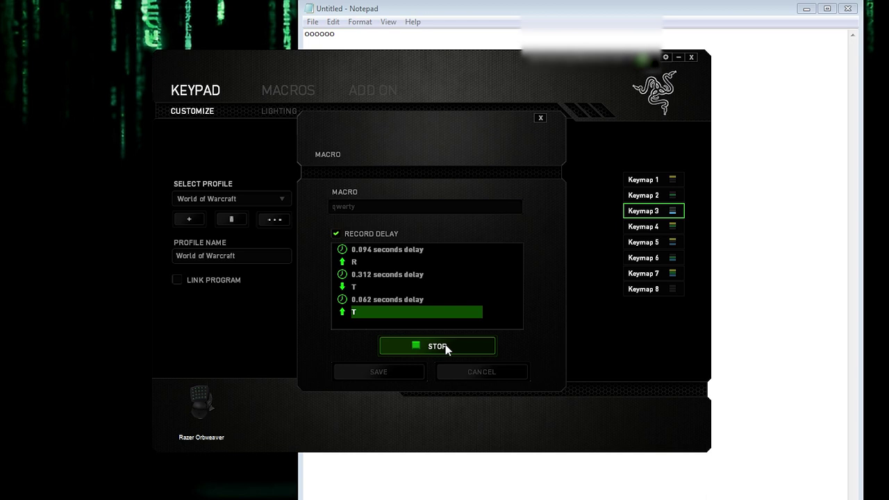
key("y")
left_click(427, 342)
left_click(384, 373)
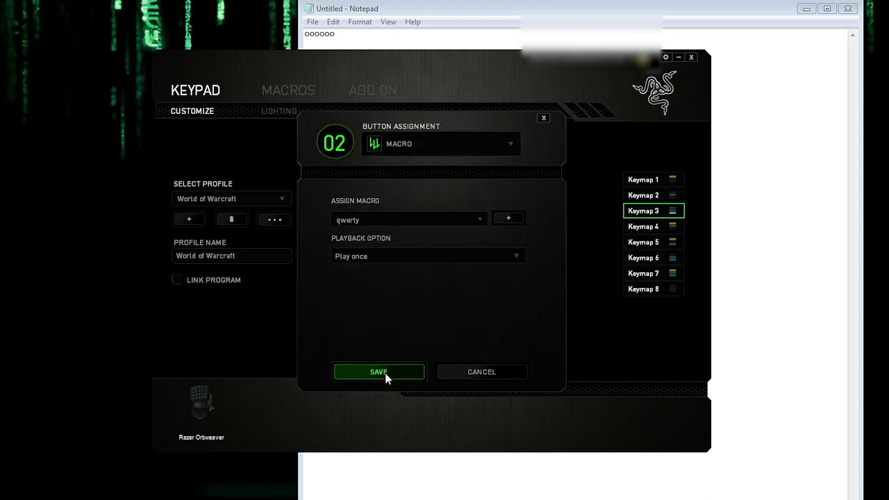
left_click(385, 374)
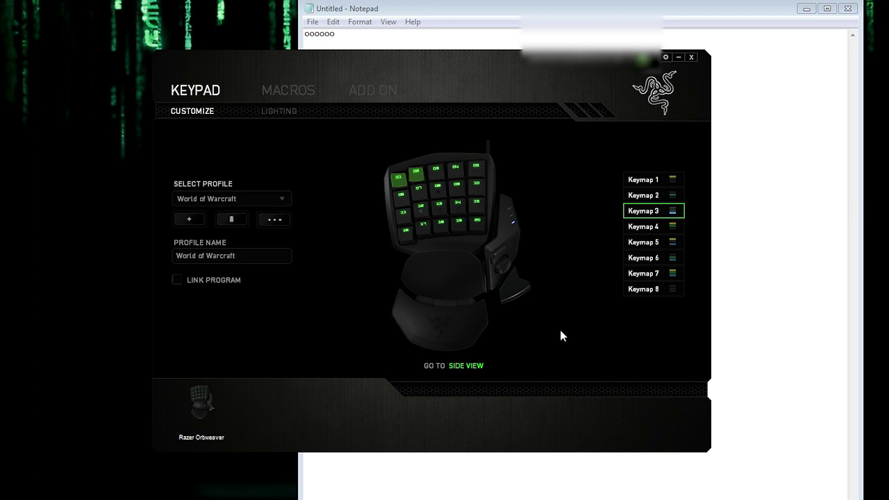
Reopen key 02's settings to review the macro playback options, closing without changes
left_click(415, 173)
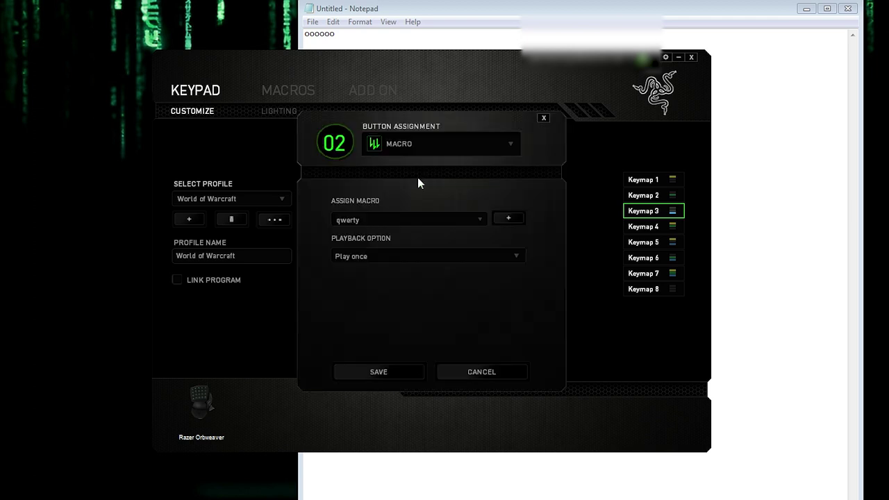
left_click(521, 256)
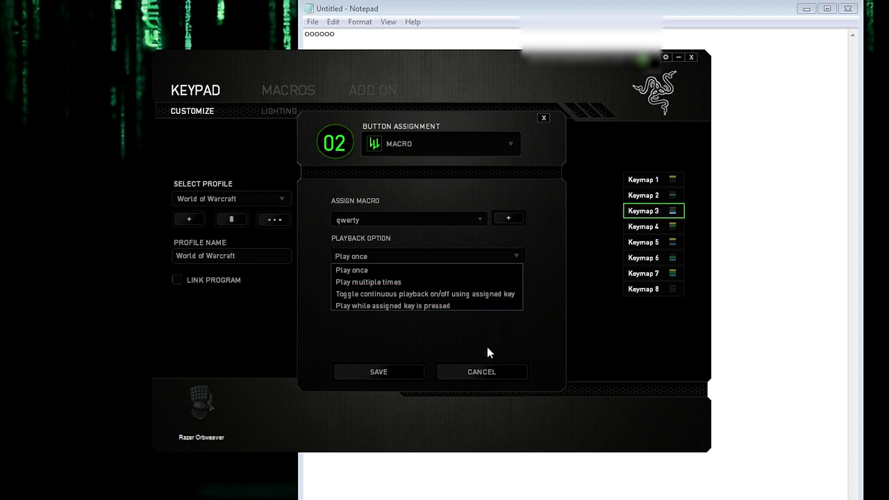
left_click(504, 373)
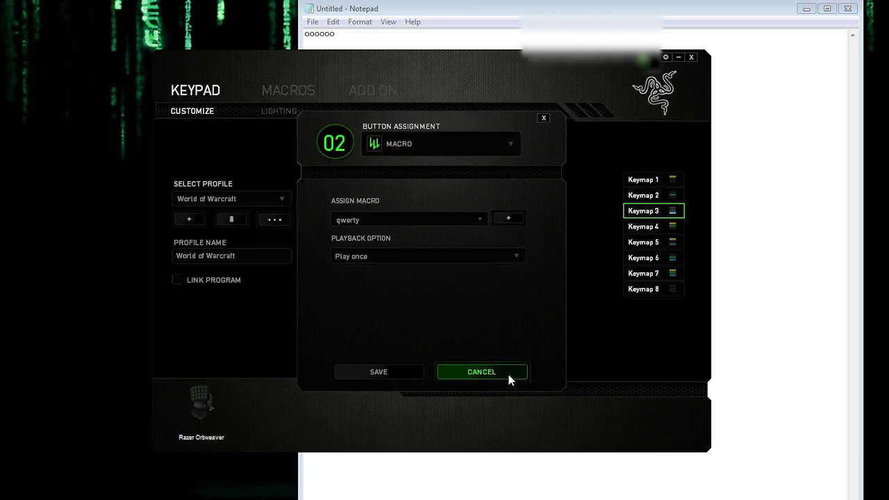
left_click(501, 375)
Test key 02 in Notepad so qwertyqwerty appears on a new line, then minimize Notepad
key("alt+Tab")
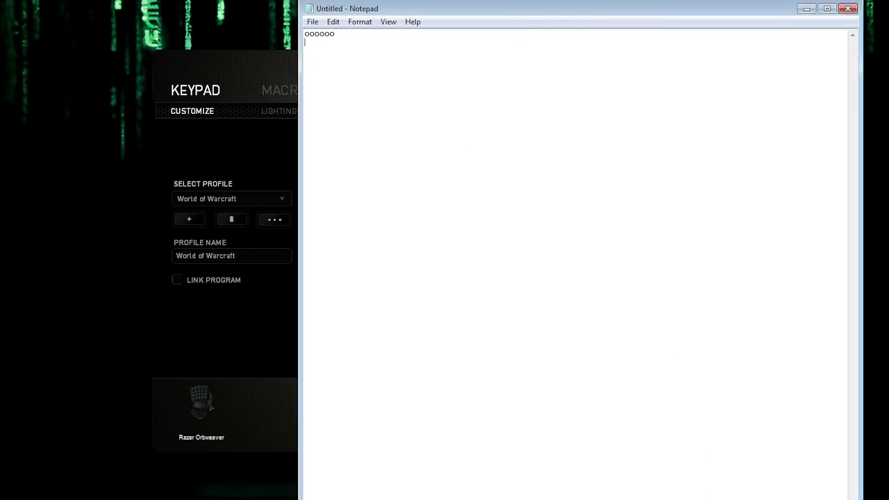
key("Return")
type("qwertyqwerty")
left_click(805, 9)
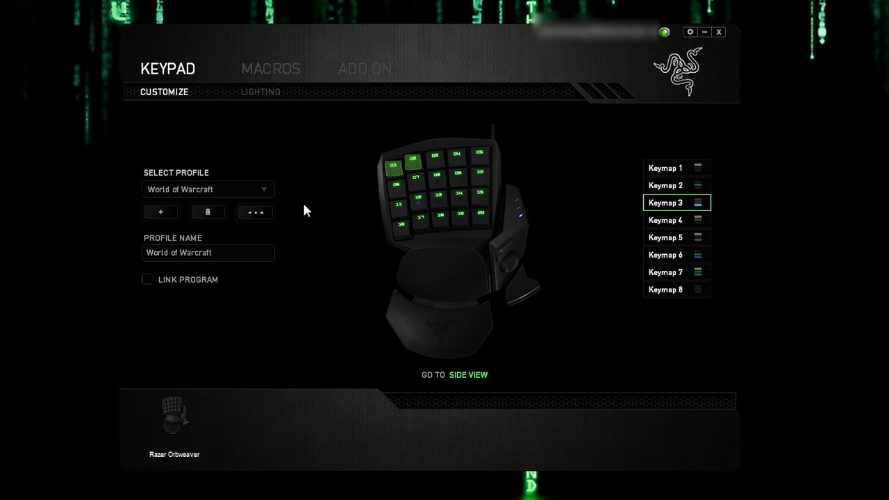
Create a new profile named PeanutButterJellyTim
left_click(253, 189)
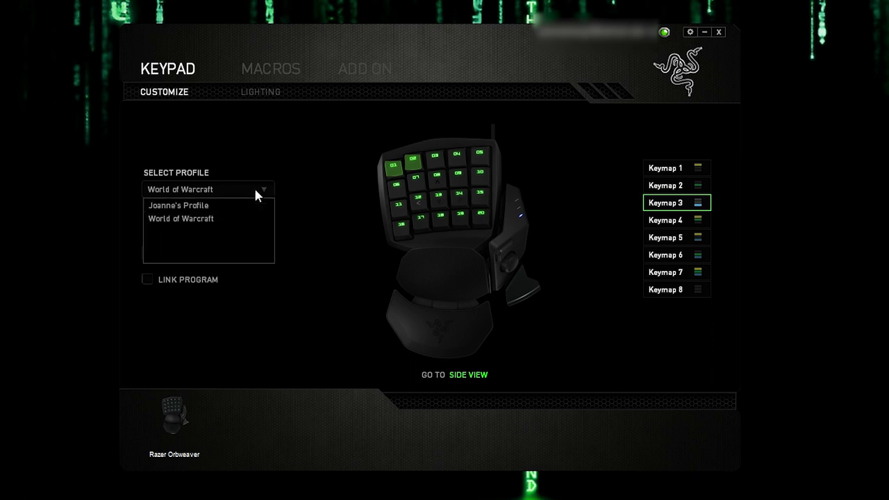
left_click(301, 218)
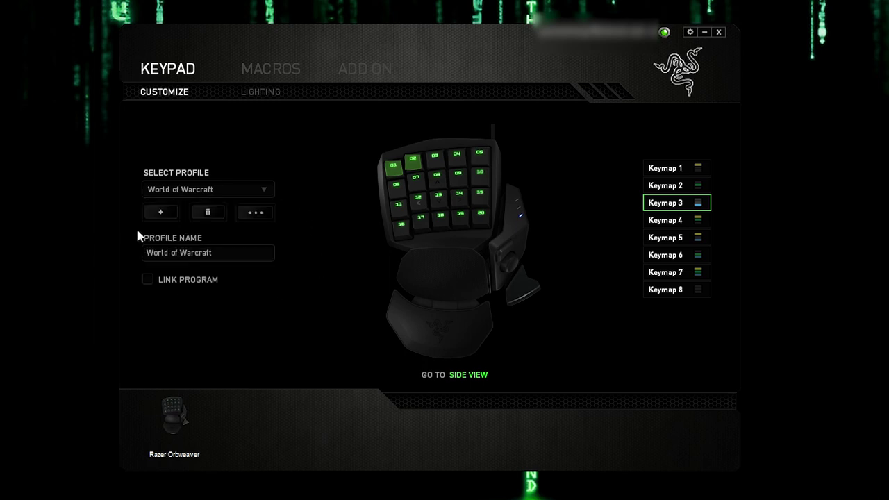
left_click(157, 209)
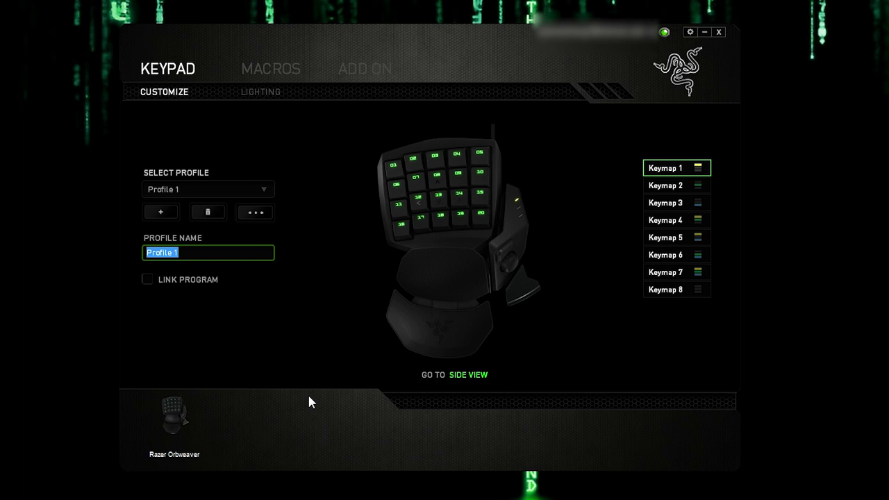
type("Peanut")
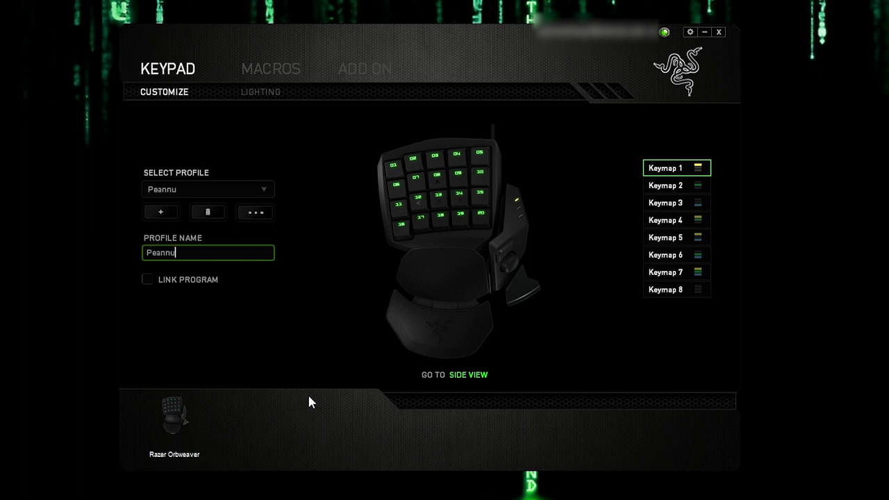
key("BackSpace")
key("BackSpace")
type("utB")
key("BackSpace")
type("ButterJellyTim")
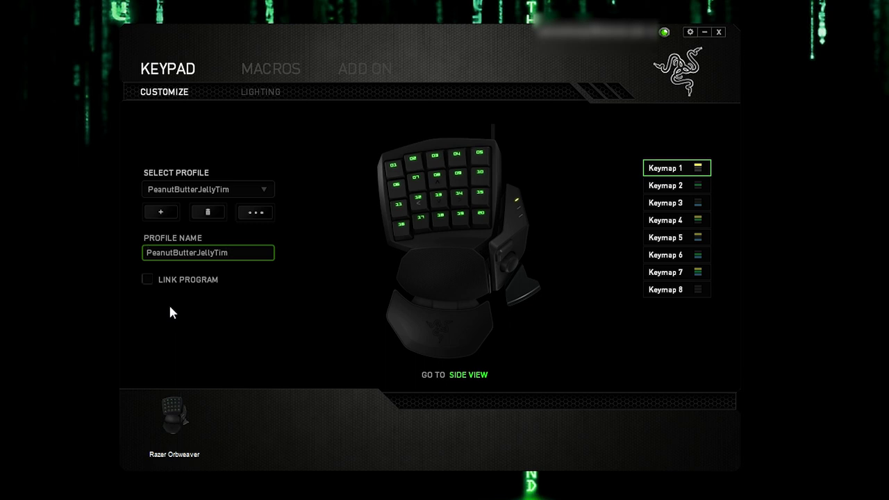
Switch to the first profile, then back to PeanutButterJellyTim
left_click(263, 185)
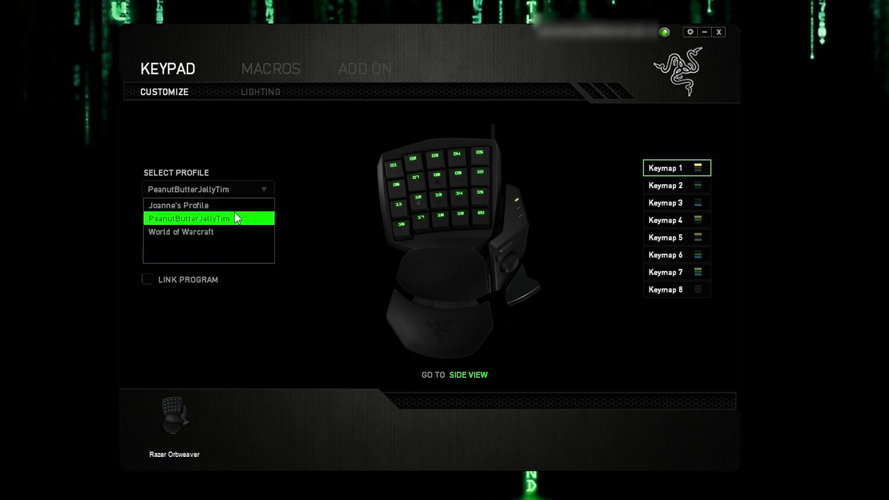
left_click(260, 201)
left_click(262, 189)
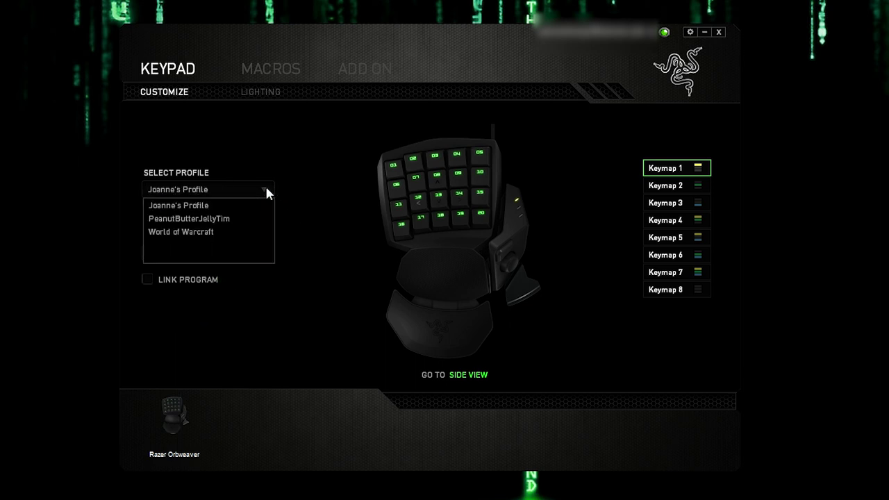
left_click(243, 217)
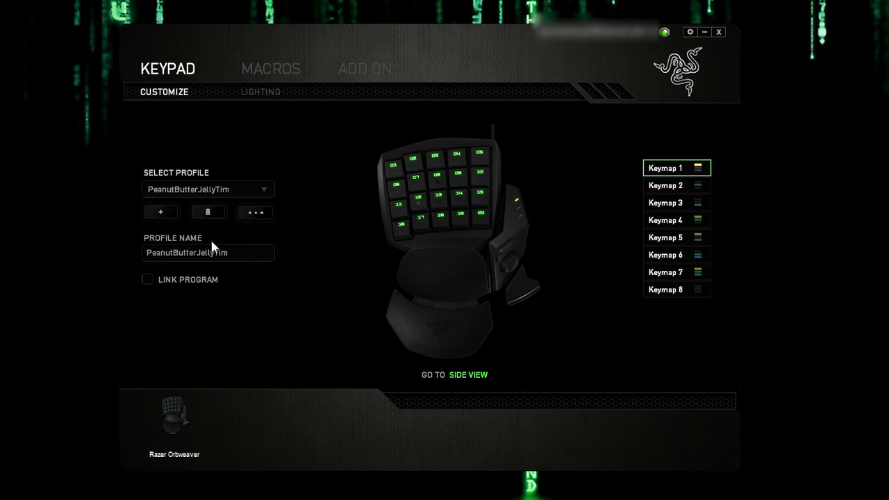
Bring up deletion of the PeanutButterJellyTim profile and review the copy, import and export options
left_click(208, 214)
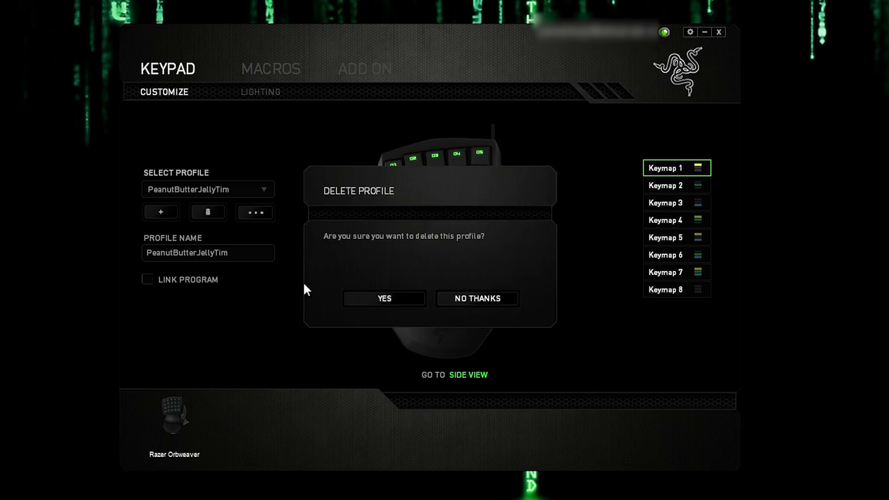
left_click(378, 302)
left_click(260, 213)
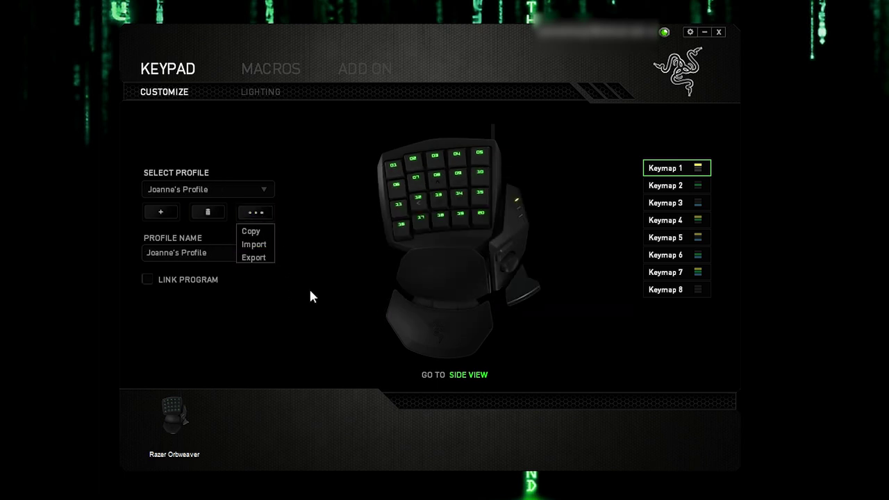
left_click(309, 323)
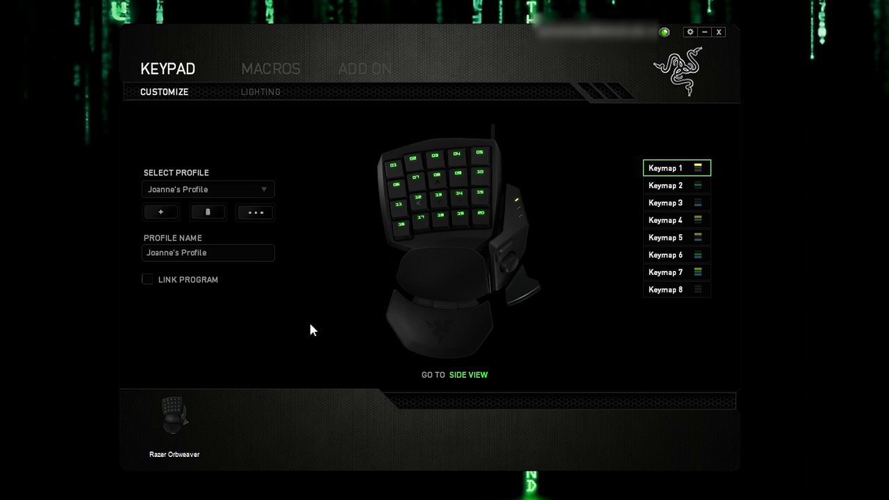
Cancel linking a program so the profile stays unlinked, then show the keypad's Lighting settings
left_click(174, 280)
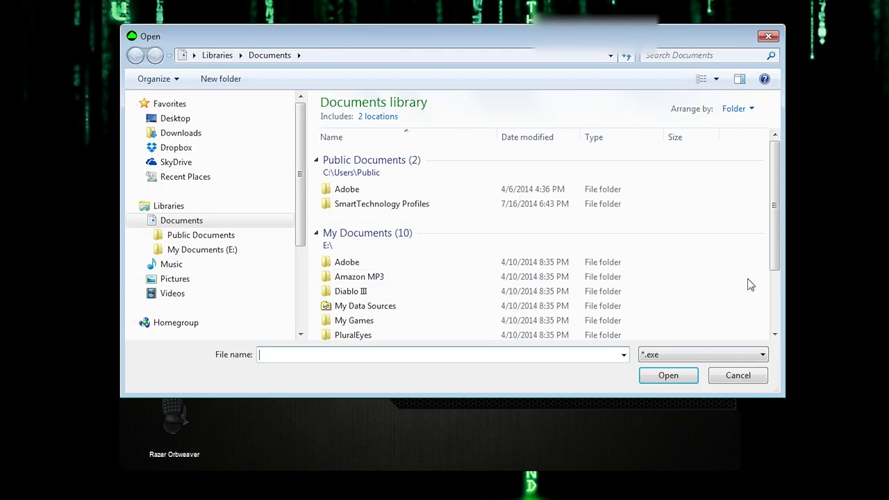
left_click(725, 374)
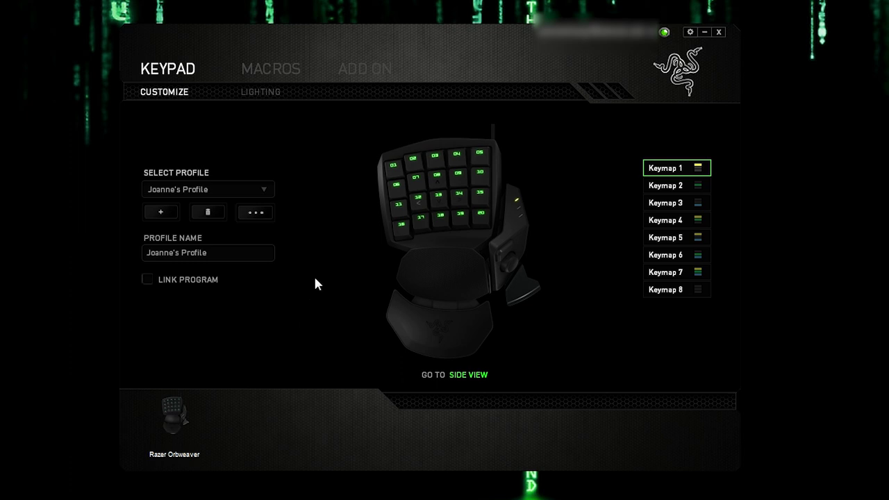
left_click(264, 93)
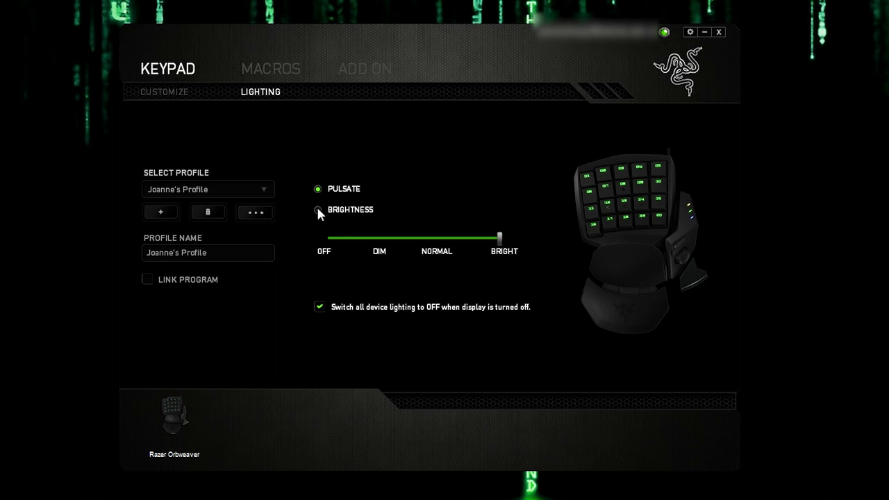
Slide the backlight brightness to off, then dim, then back to full, before opening Macros
left_click_drag(499, 240, 361, 245)
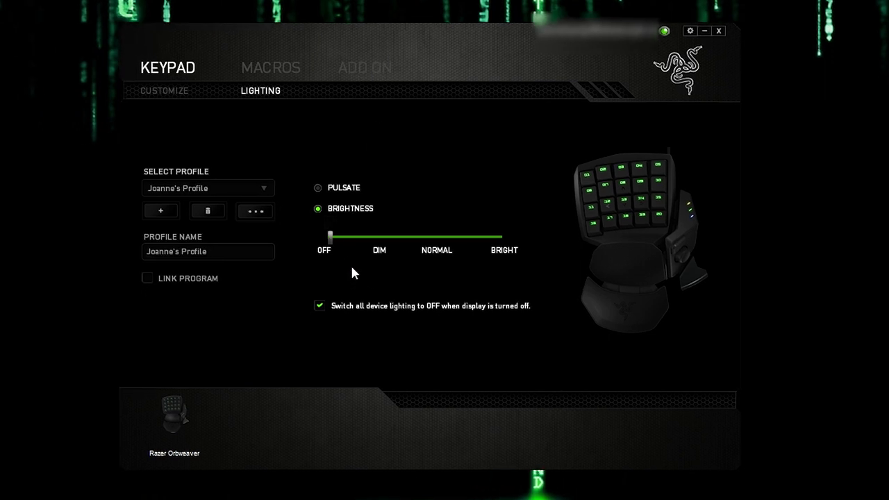
left_click_drag(329, 237, 379, 237)
left_click_drag(379, 240, 524, 261)
left_click(272, 68)
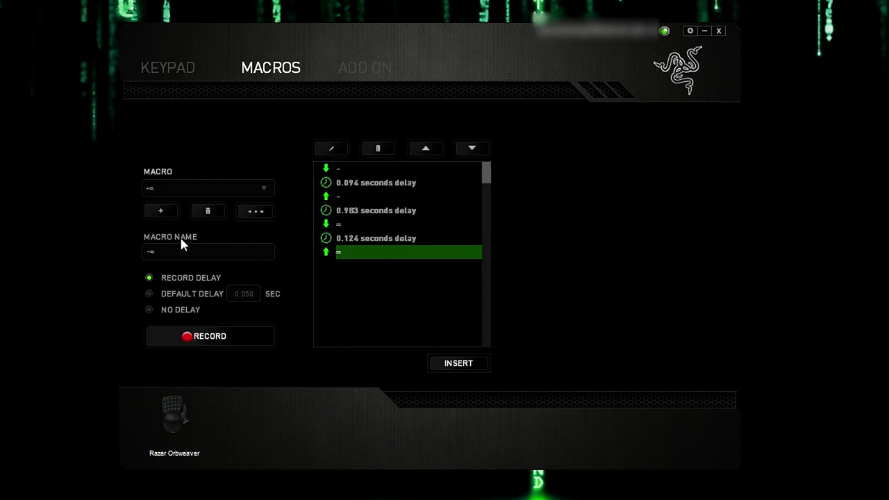
Go to the keypad's Customize view and select Keymap 3
left_click(179, 72)
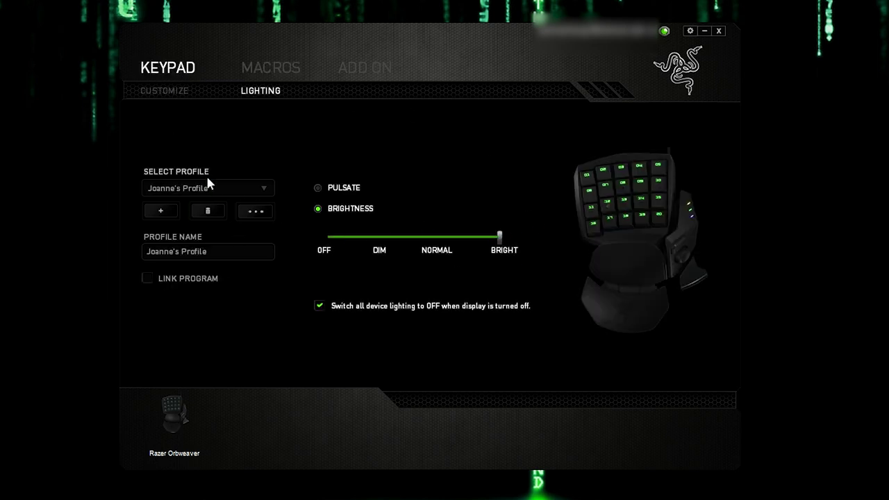
left_click(164, 91)
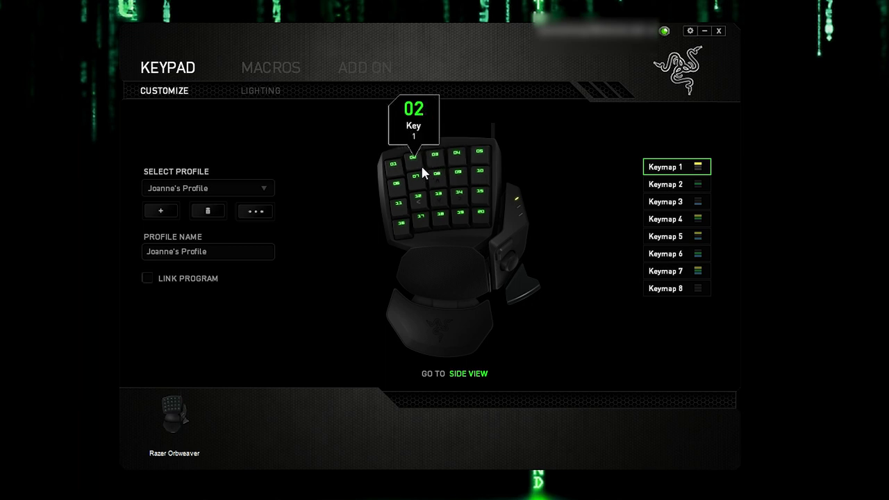
left_click(657, 185)
left_click(670, 202)
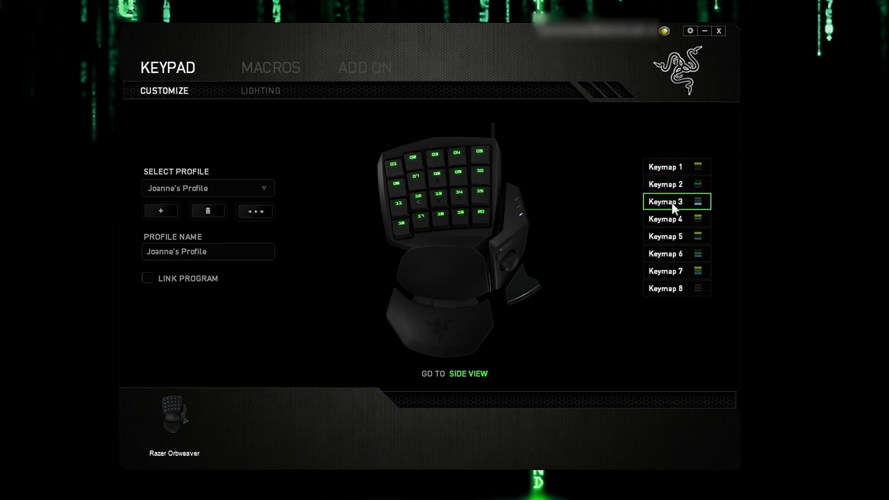
Select the World of Warcraft profile and open key 02's assignment, showing the qwerty macro
left_click(263, 189)
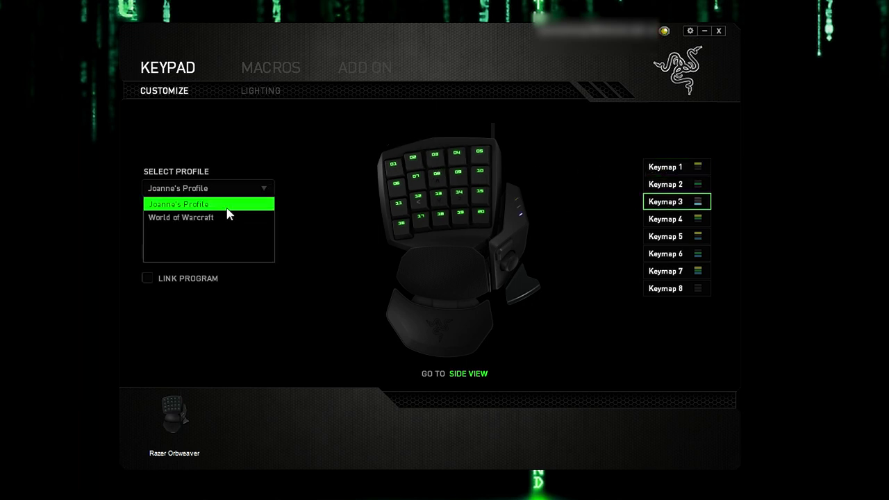
left_click(264, 218)
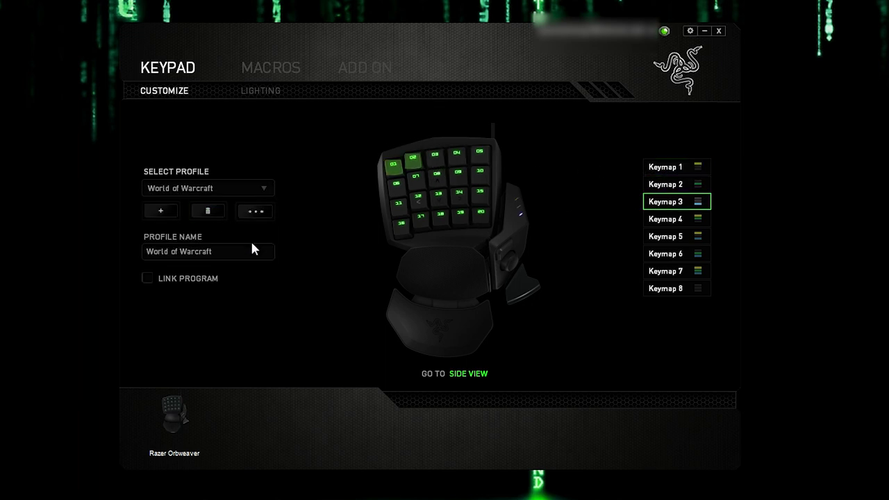
left_click(411, 159)
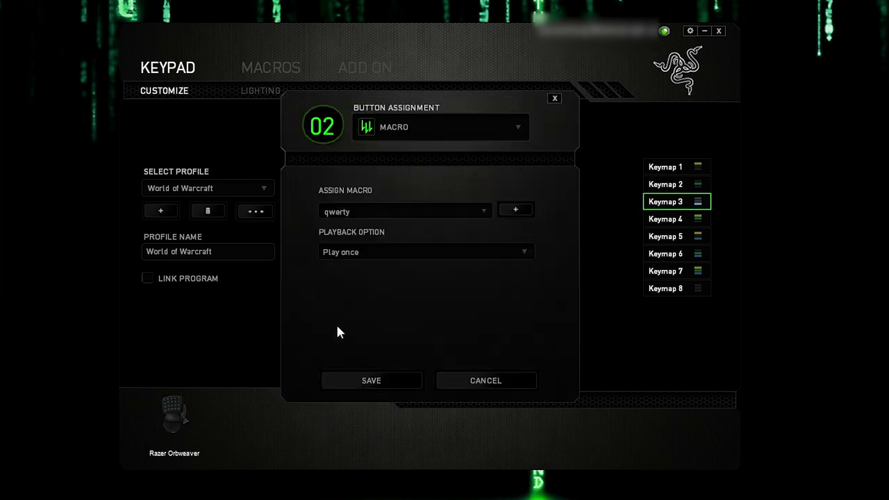
Close key 02's assignment without changes and load the qwerty macro on the Macros page
left_click(555, 99)
left_click(292, 64)
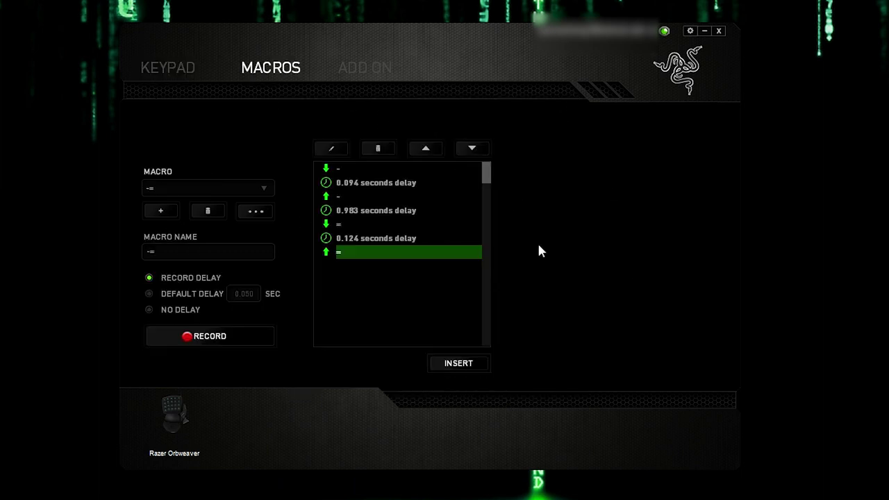
left_click(245, 189)
scroll(226, 232, "down", 2)
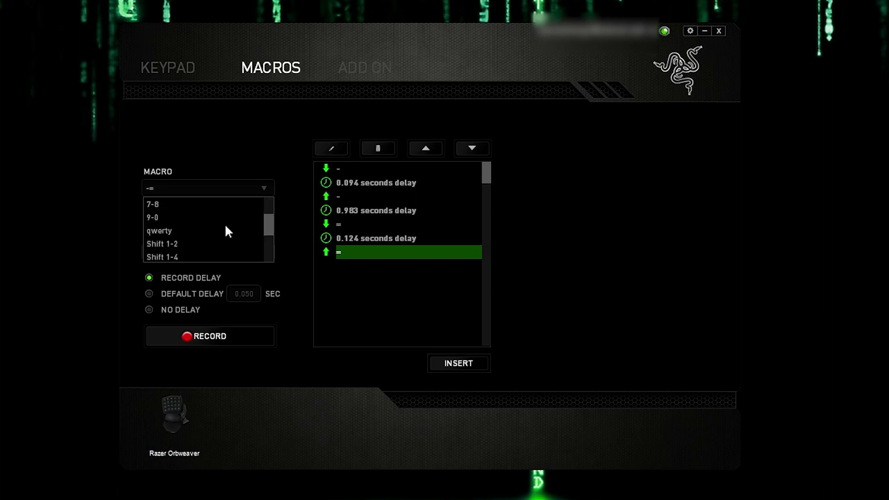
scroll(226, 231, "down", 2)
scroll(222, 233, "up", 1)
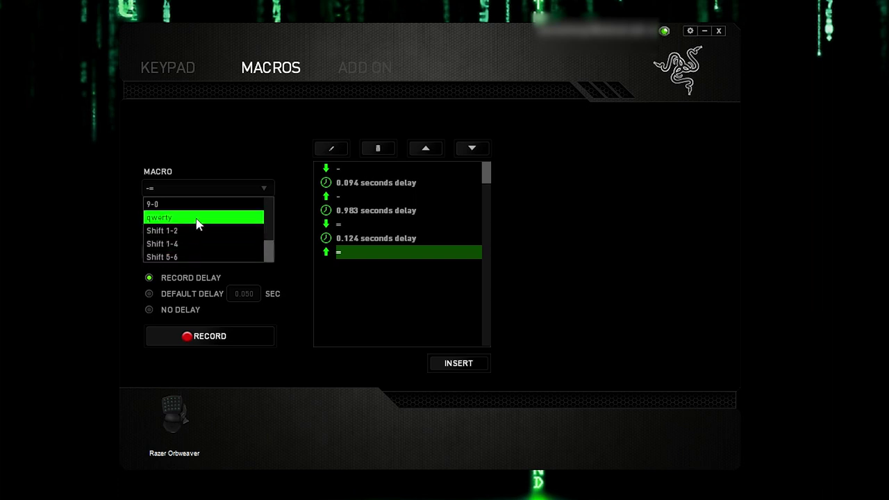
left_click(198, 224)
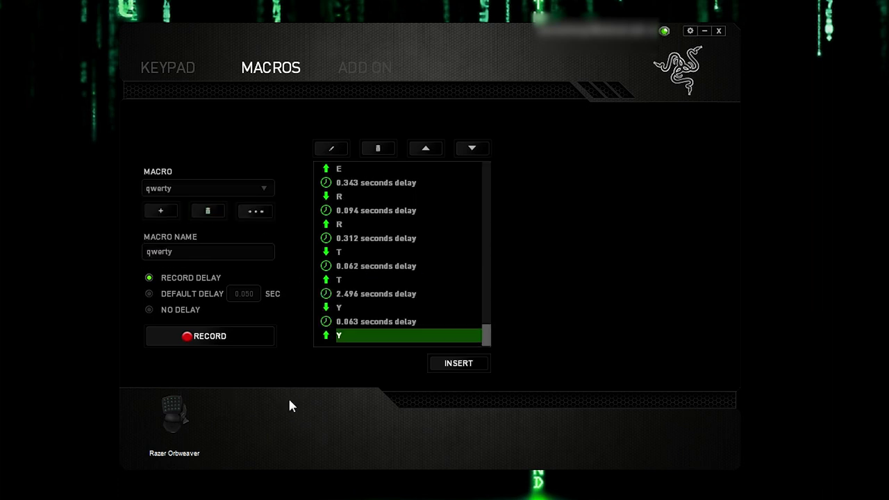
Delete the qwerty macro and create a new empty macro named Macro 1
left_click(207, 211)
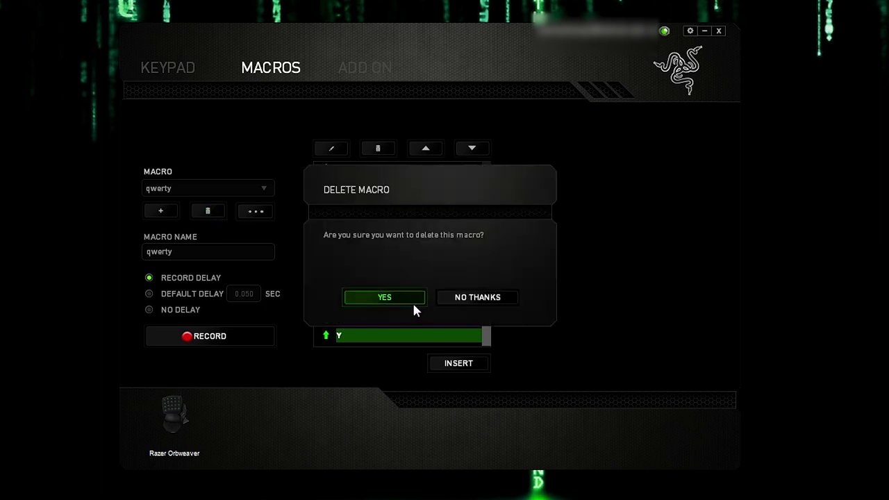
left_click(400, 296)
left_click(264, 208)
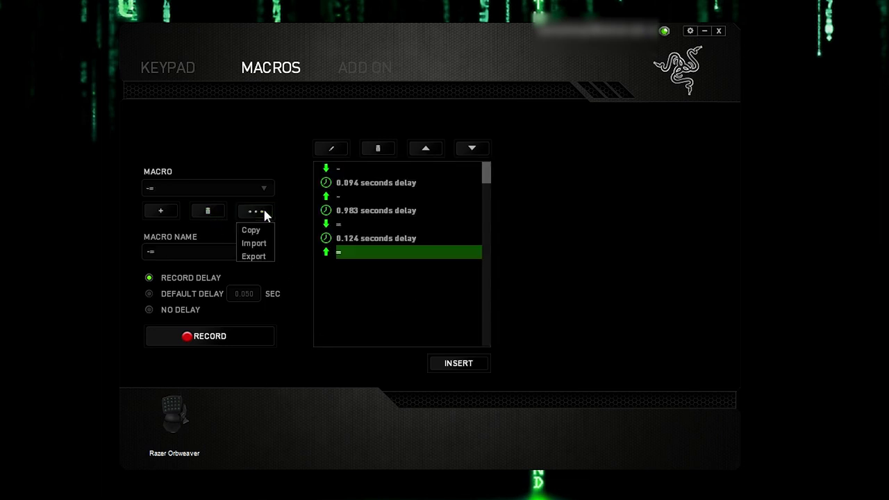
left_click(627, 270)
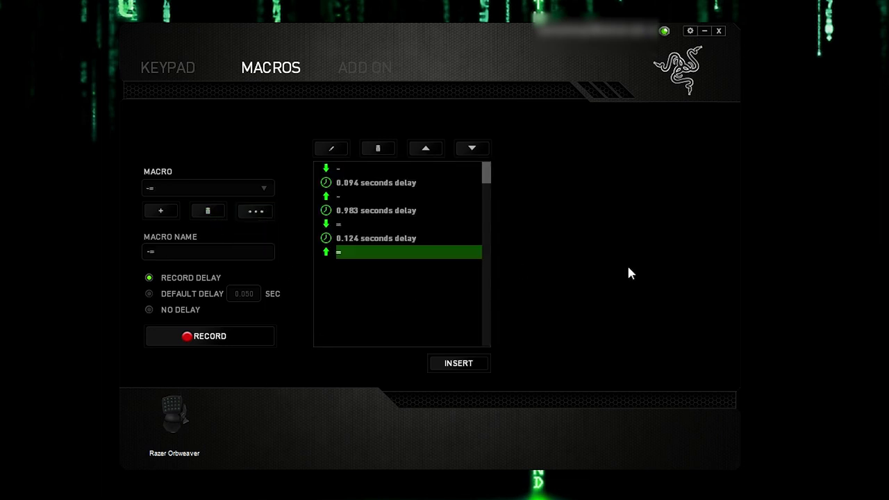
left_click(182, 255)
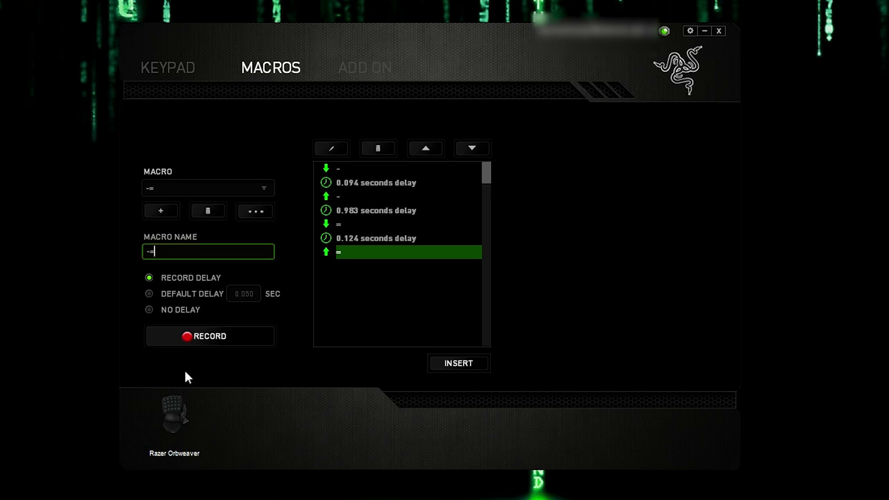
left_click(172, 208)
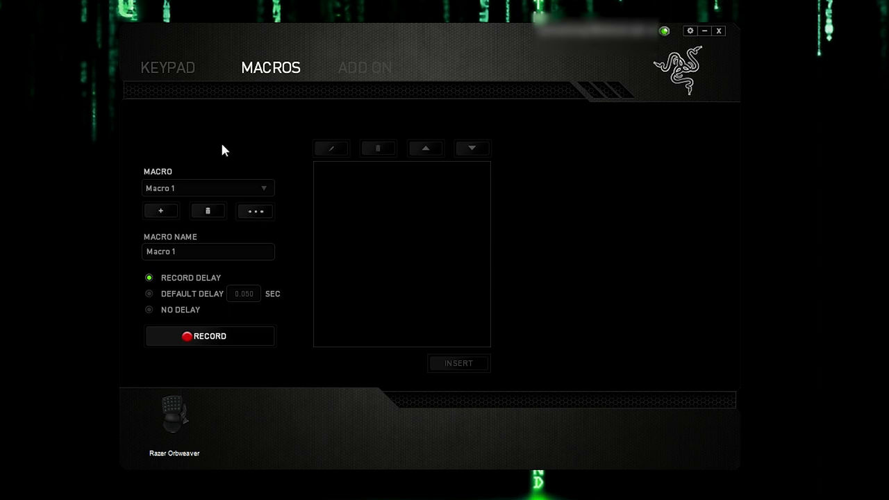
Try Default Delay and No Delay for Macro 1, keep Record Delay, then view the Add On page
triple_click(171, 254)
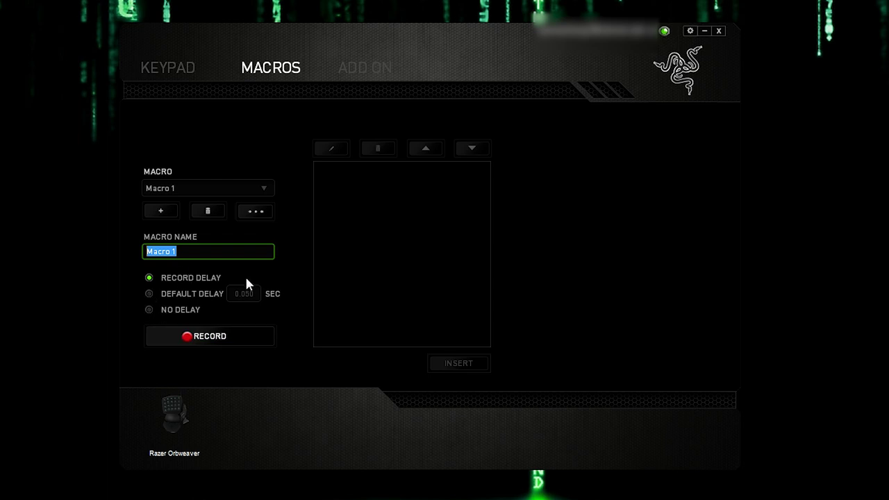
left_click(150, 295)
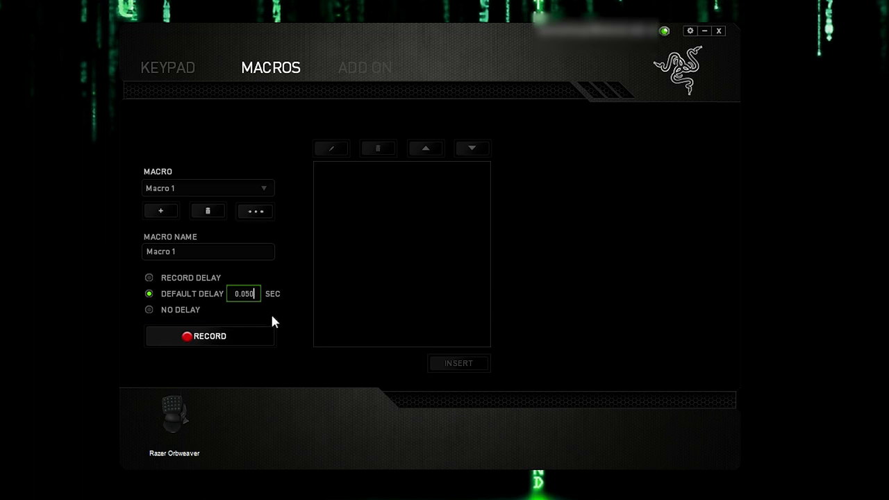
left_click(149, 310)
left_click(147, 278)
left_click(365, 68)
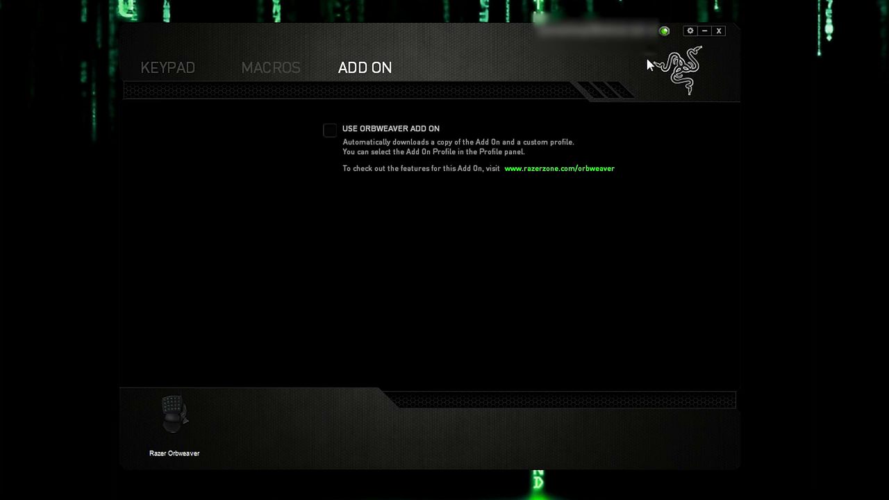
Bring up the Settings window showing Synapse software version 1.18
left_click(685, 32)
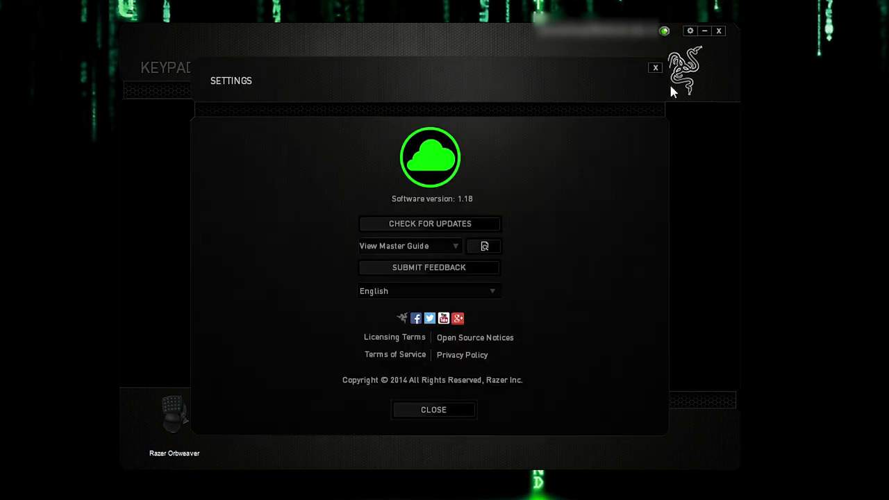